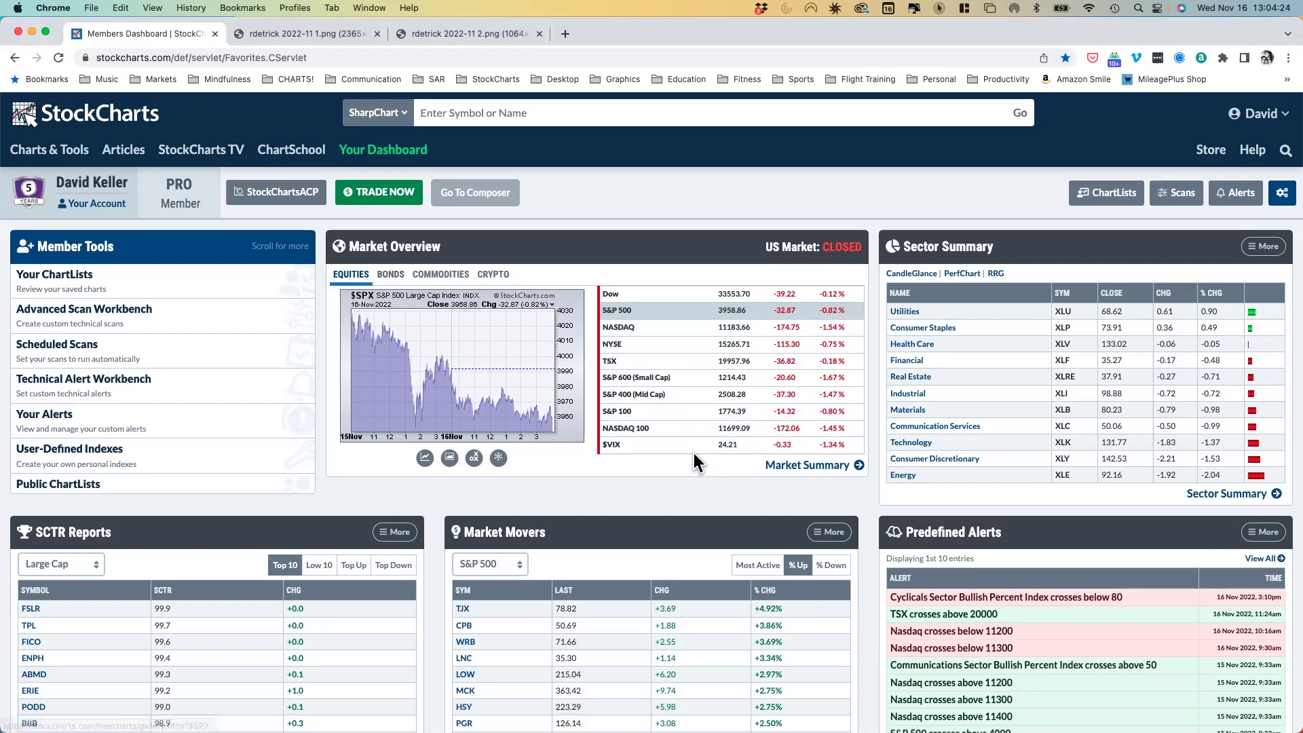
# Switch the Market Overview to BONDS and chart the 10-Year Treasury yield ($TNX).
pyautogui.click(391, 283)
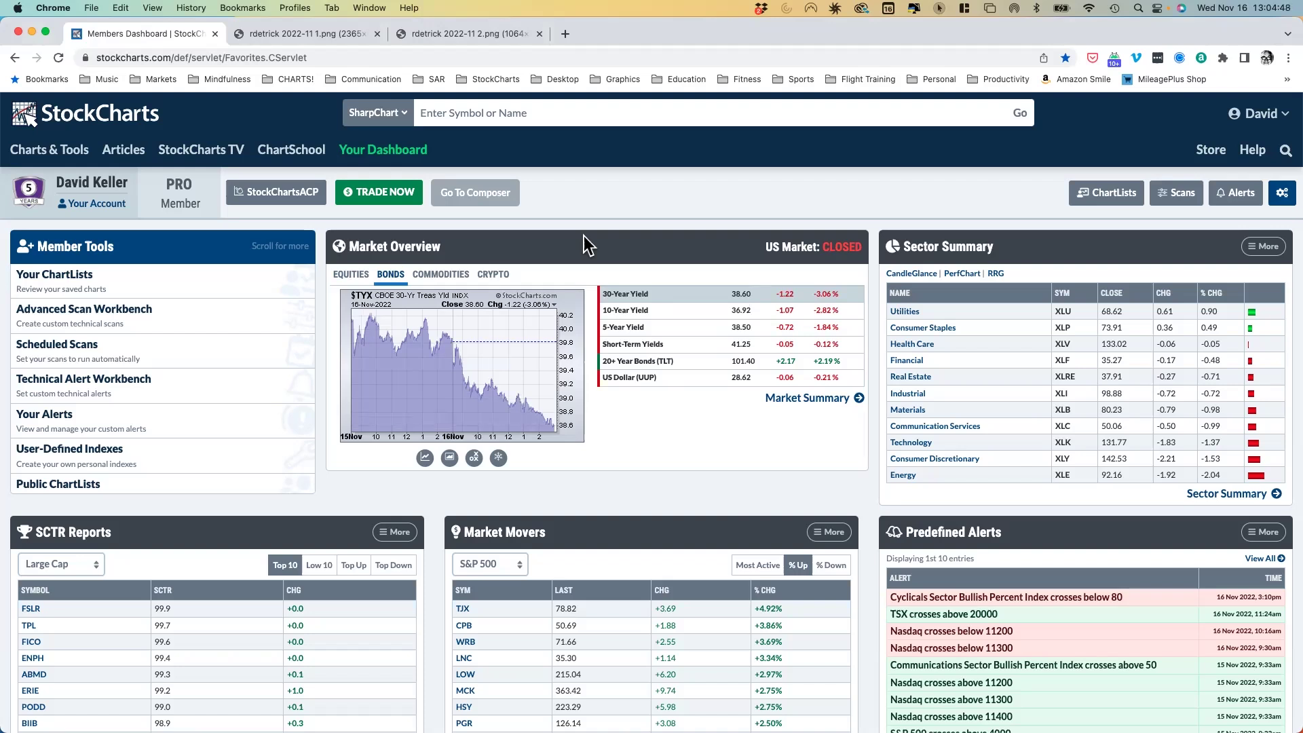
pyautogui.click(621, 311)
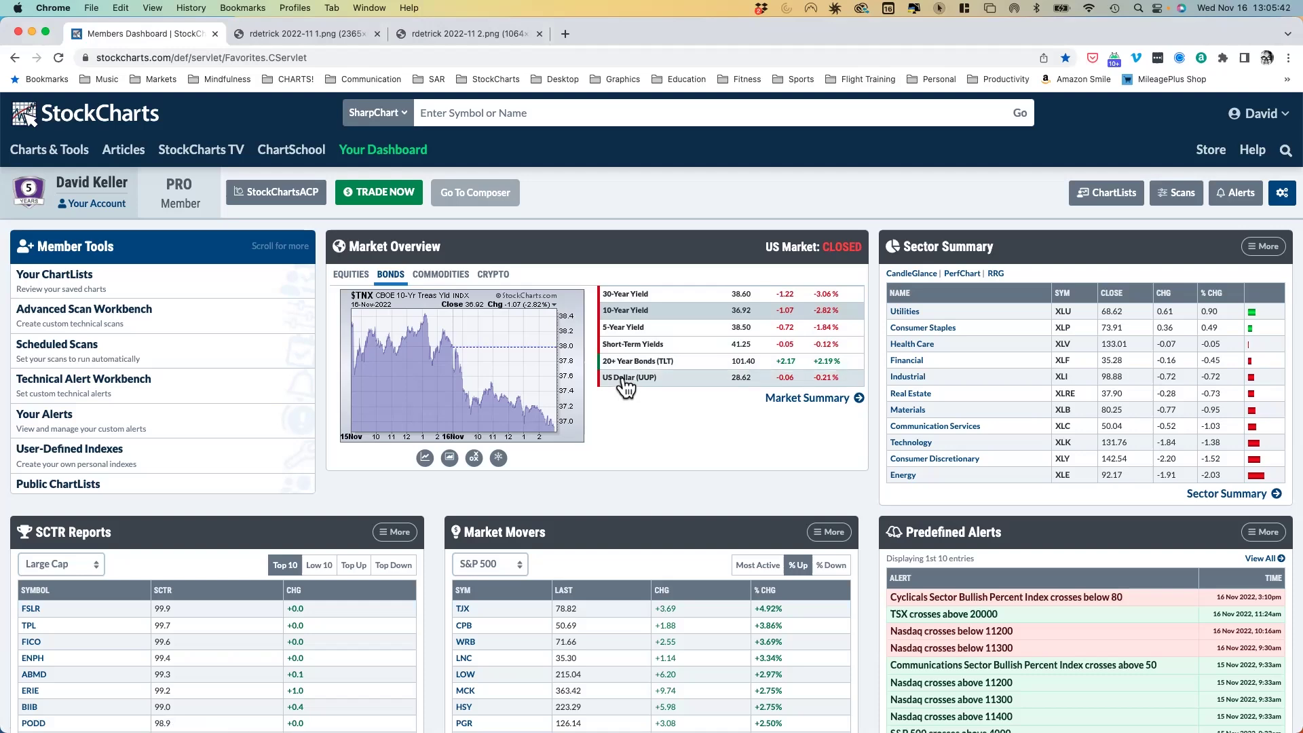
# Review the commodity and crypto overviews, charting Bitcoin and Ethereum, then load $SPX from CHARTS!
pyautogui.click(450, 274)
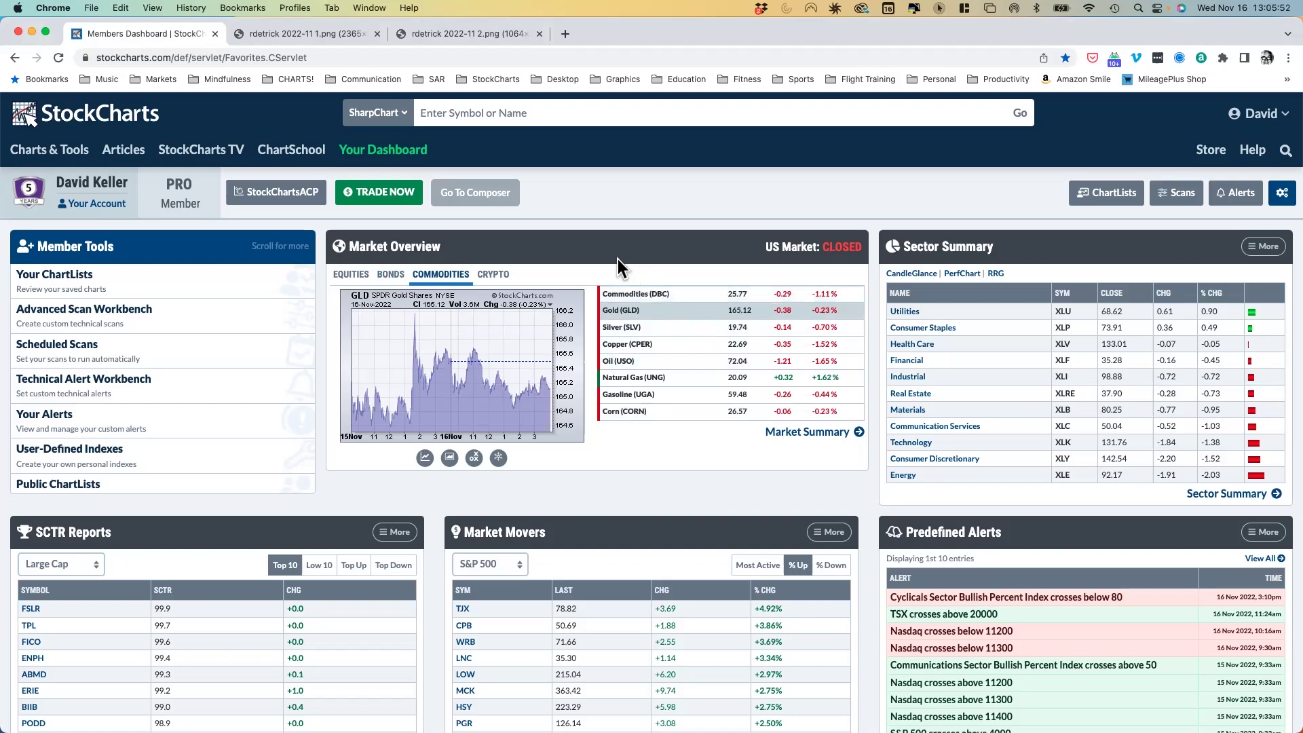
pyautogui.click(497, 276)
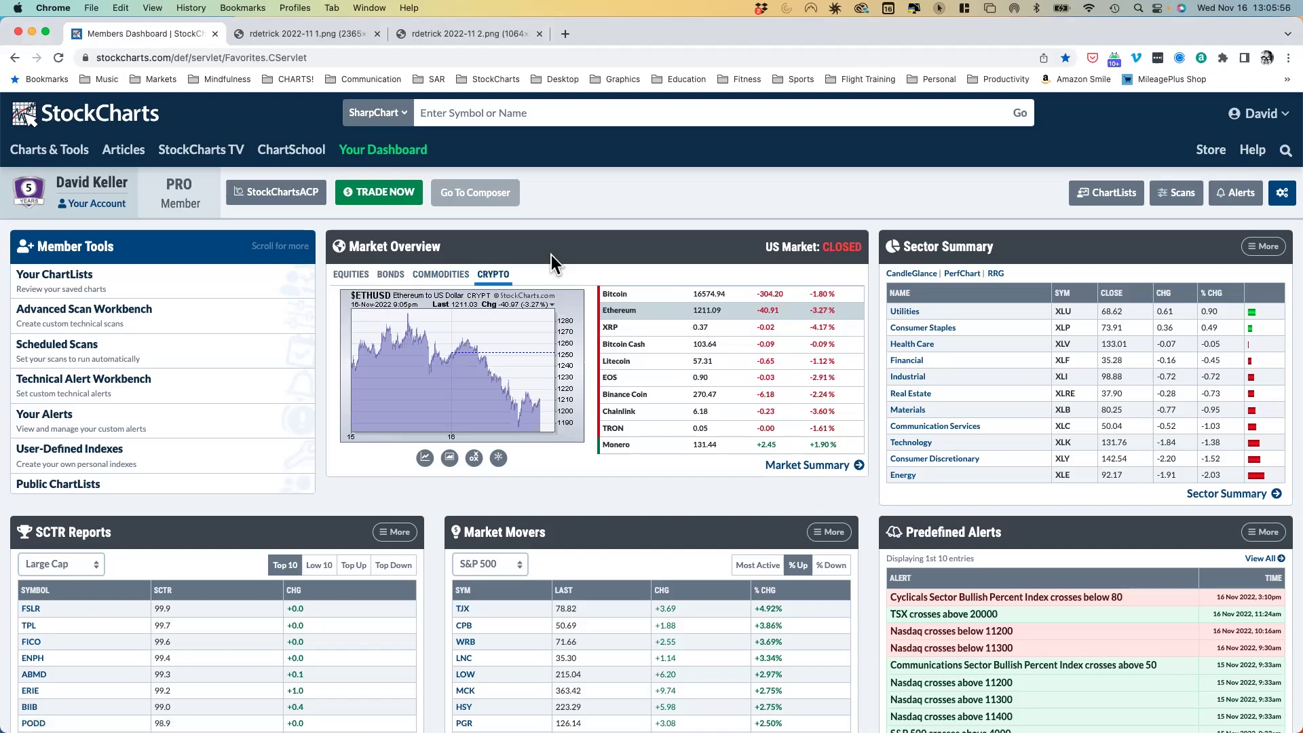
pyautogui.click(616, 296)
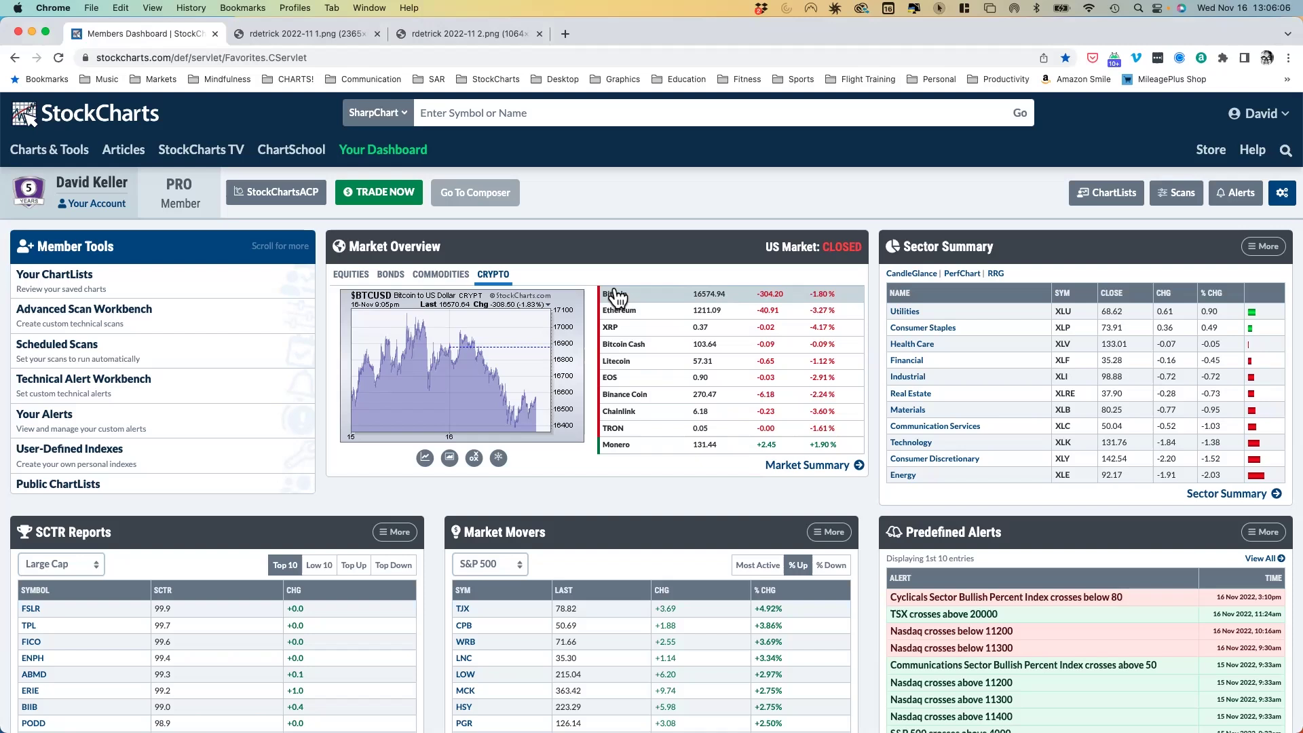
pyautogui.click(662, 319)
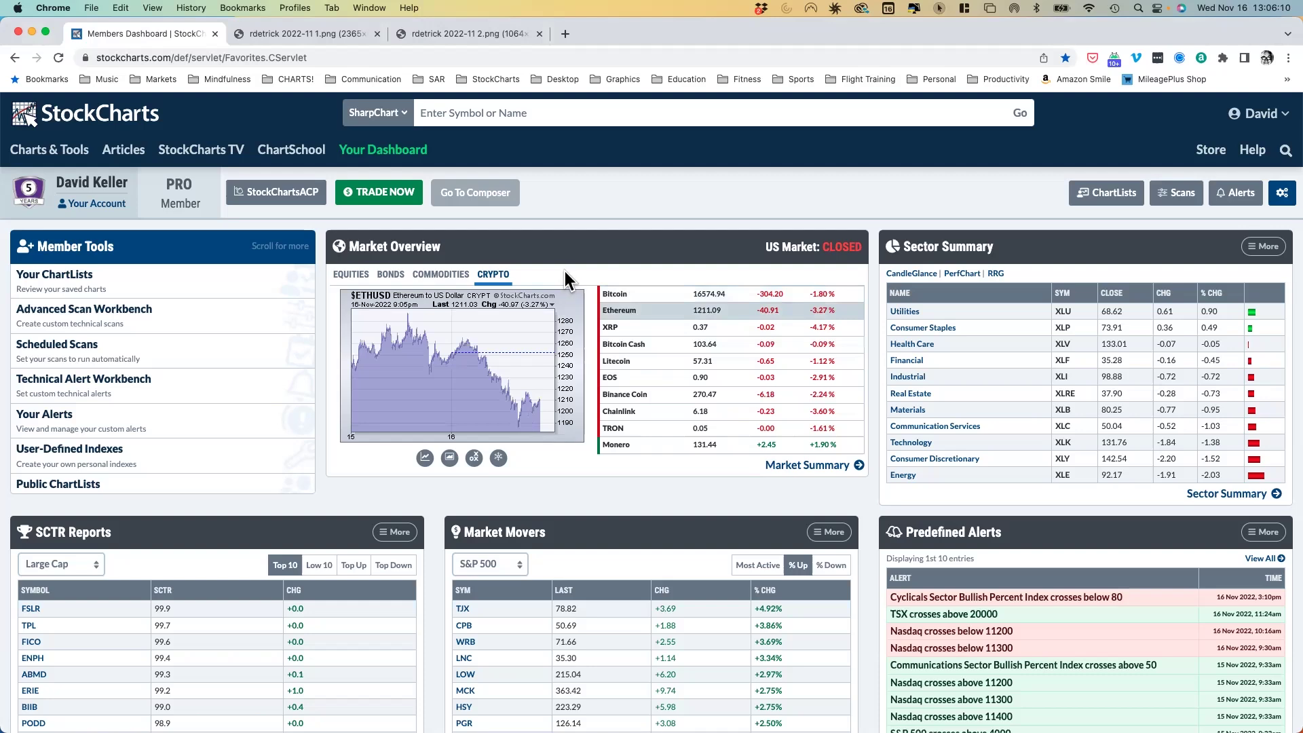
pyautogui.click(279, 80)
pyautogui.click(295, 135)
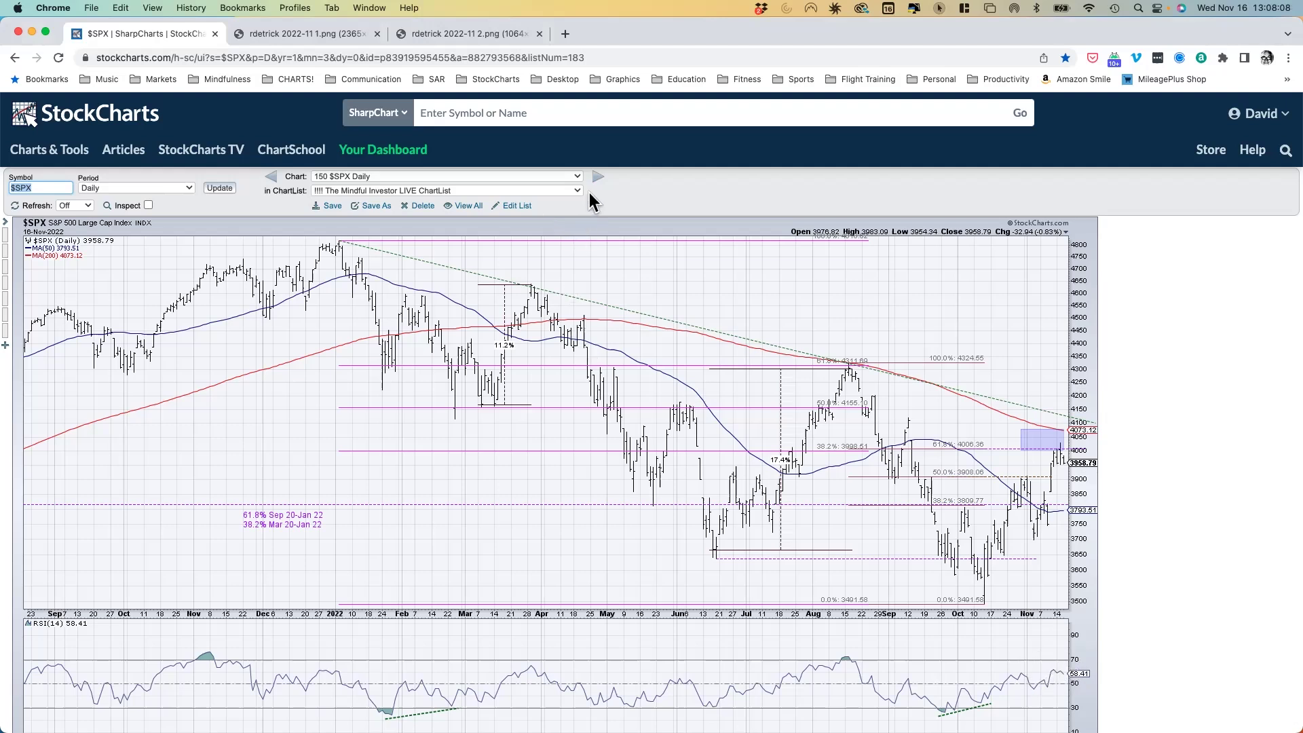
# Go back to Your Dashboard from the annotated $SPX chart.
pyautogui.click(384, 151)
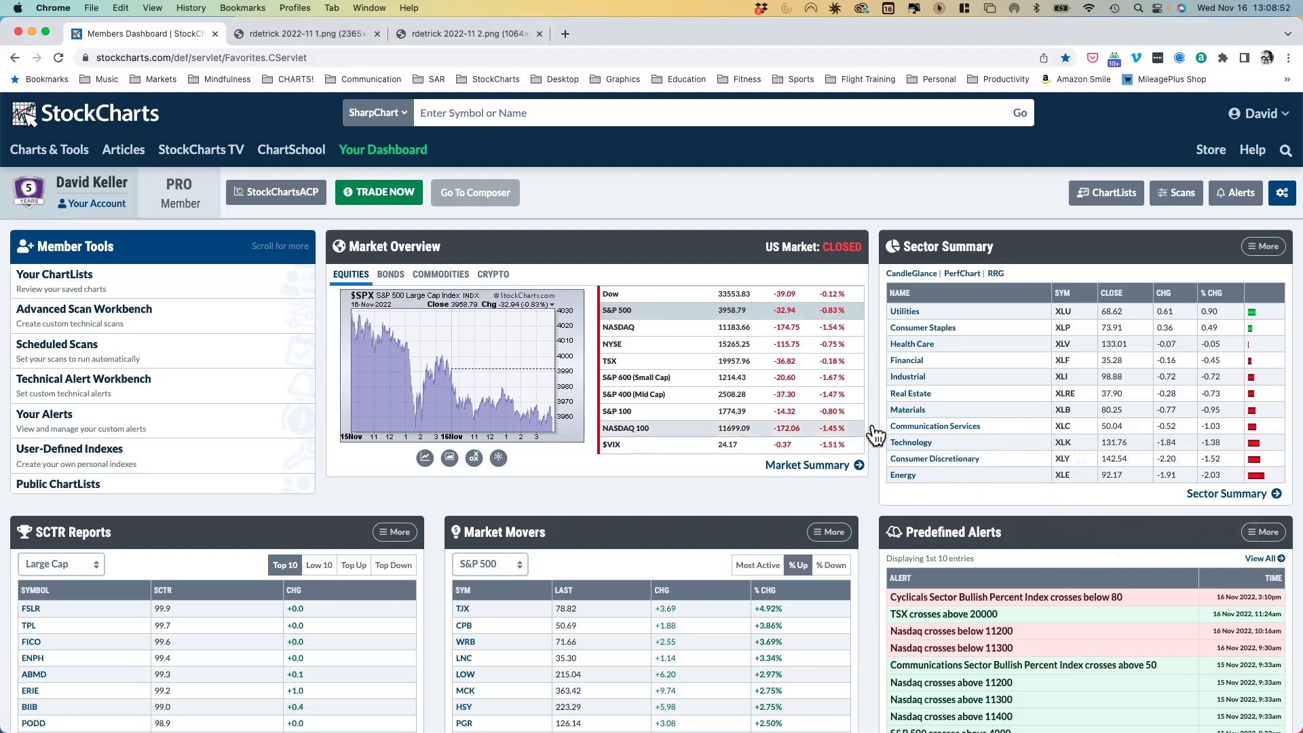
# Scroll down to Market Movers and open the TJX daily chart.
pyautogui.scroll(-3, 855, 434)
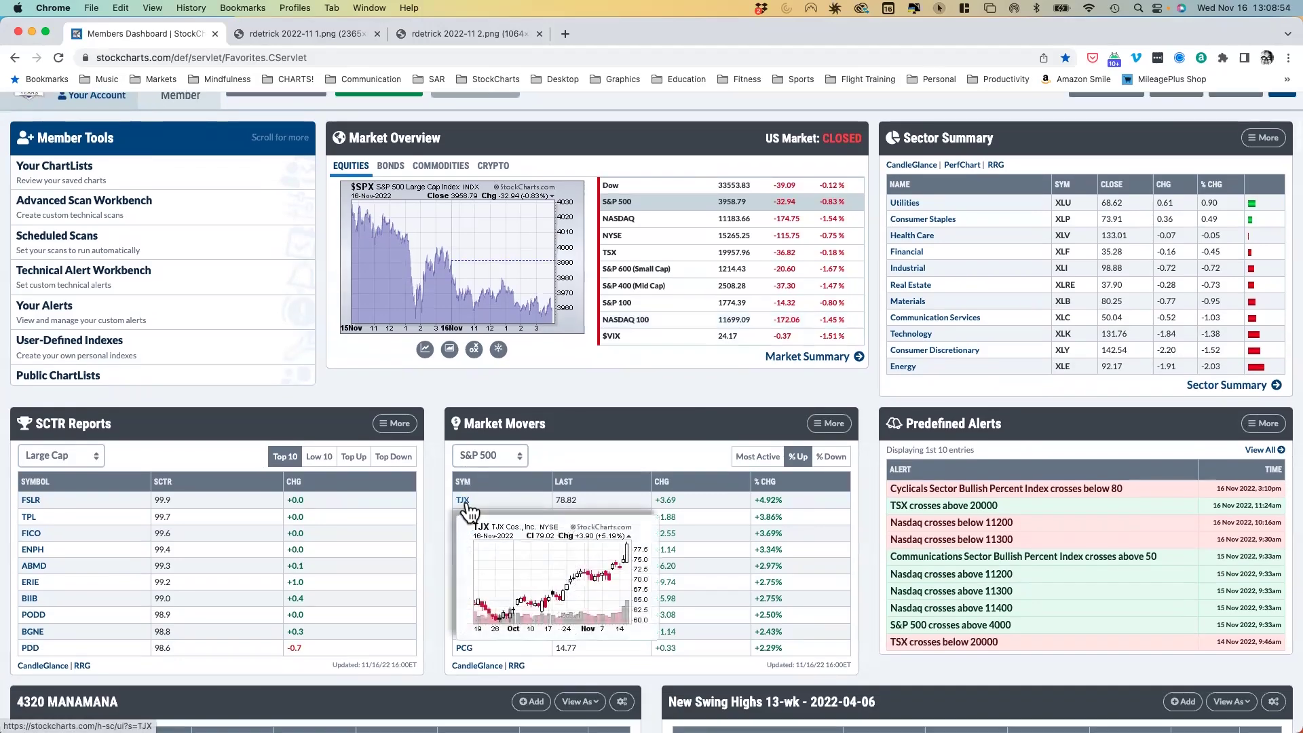
pyautogui.click(464, 501)
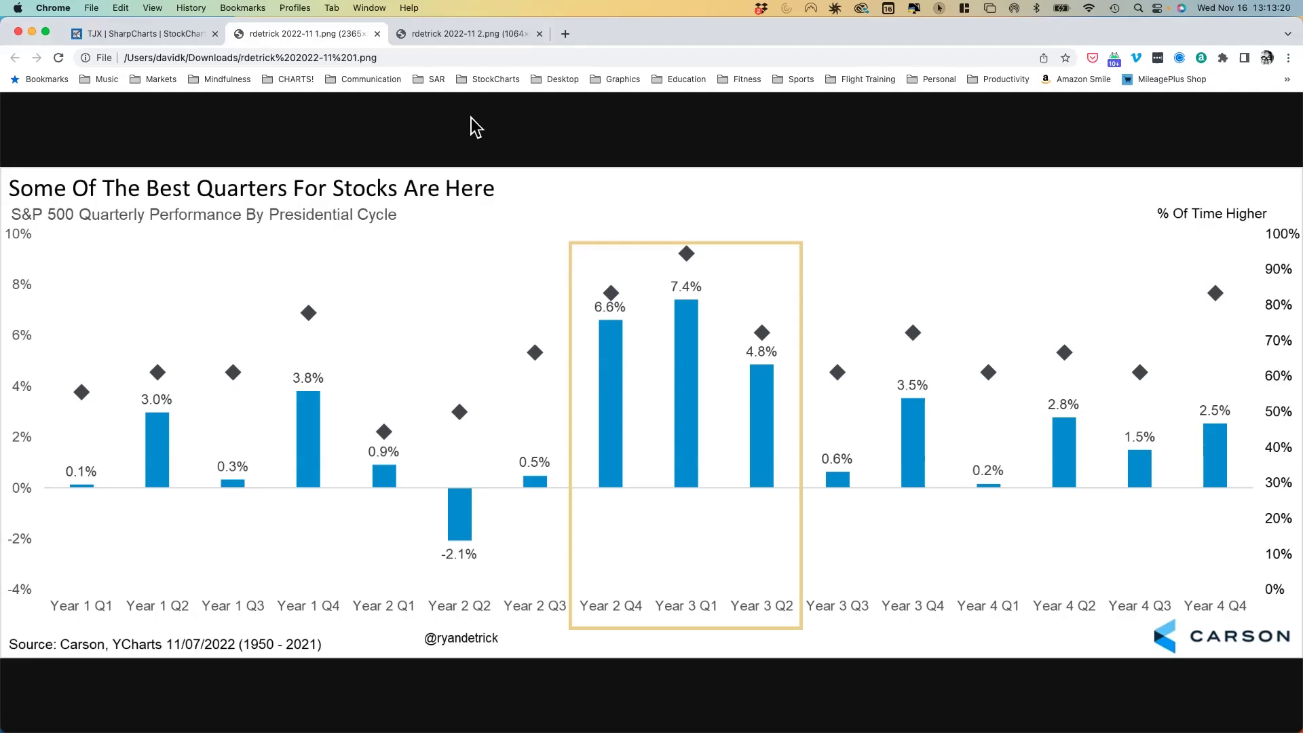
# Switch to the 'rdetrick 2022-11 2.png' split-Congress Gridlock chart.
pyautogui.click(483, 43)
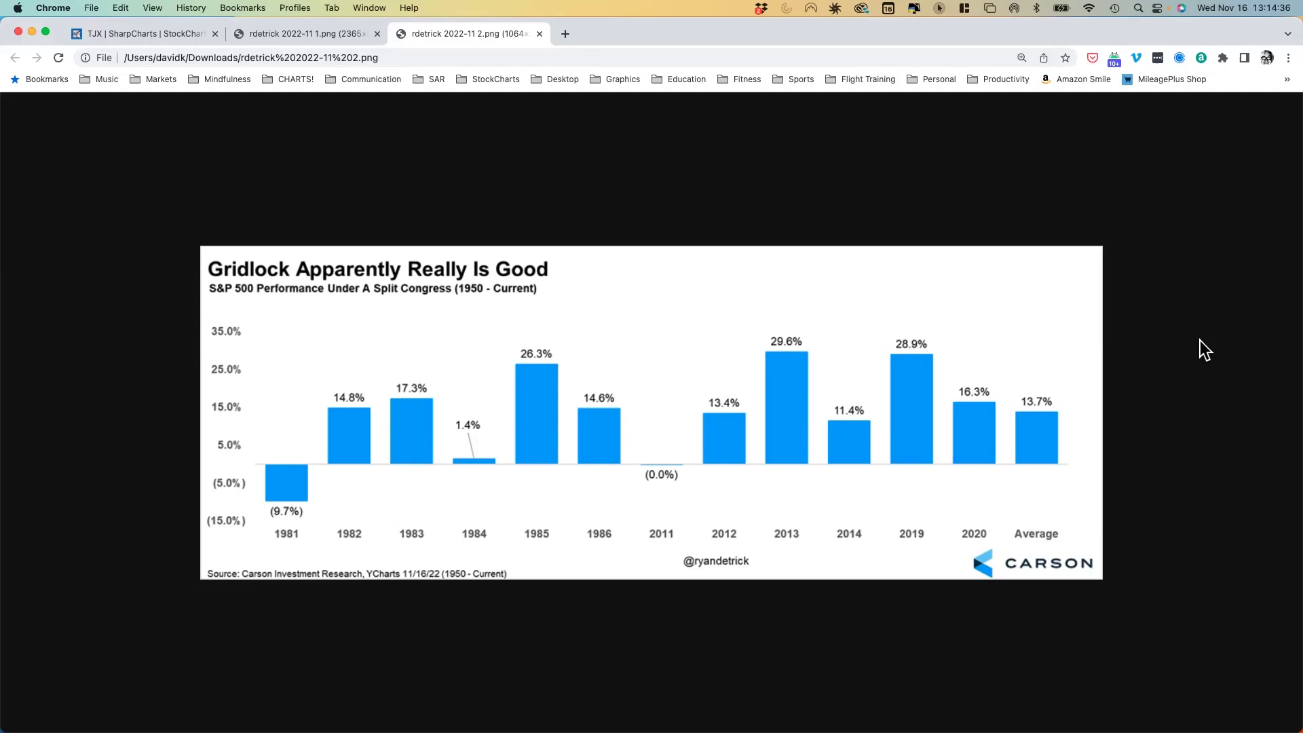
# Return to the StockCharts tab with the TJX daily SharpChart at 79.02.
pyautogui.hotkey('ctrl', 'Tab')
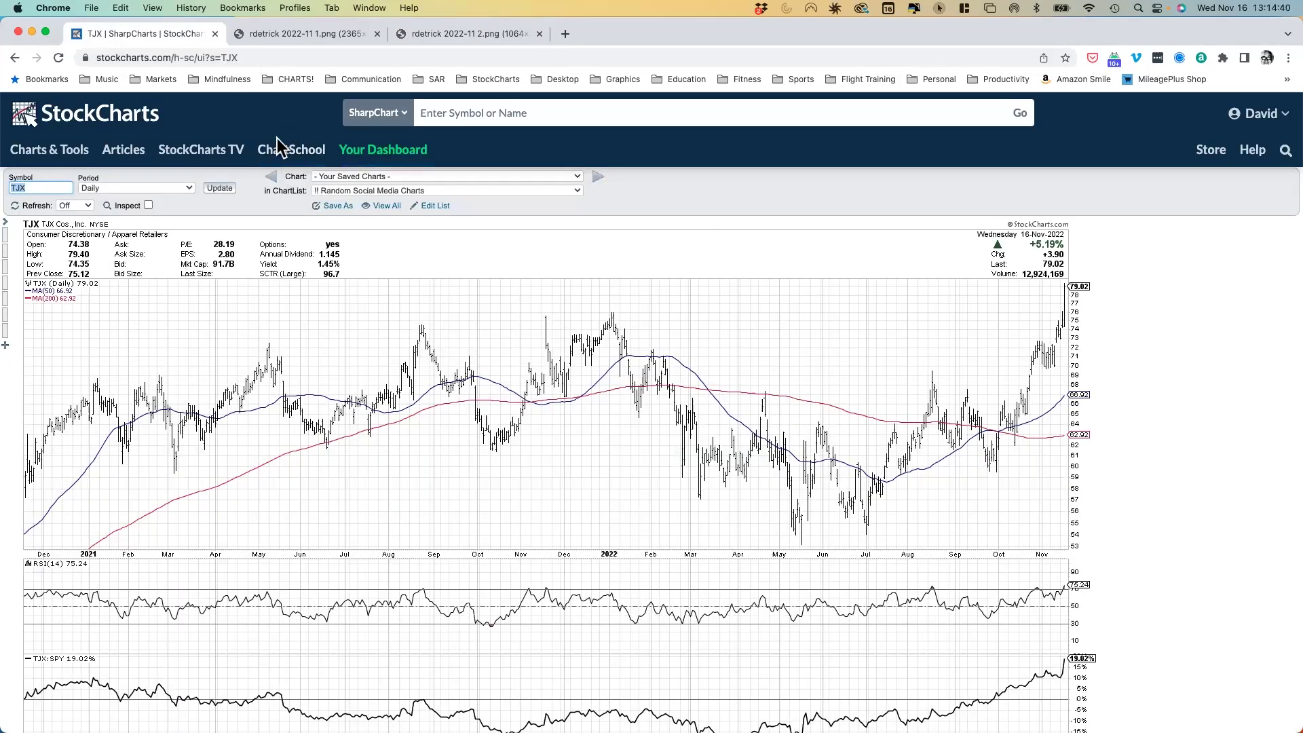
# Load the '$SPX Daily' chart from the CHARTS! bookmark folder.
pyautogui.click(291, 79)
pyautogui.click(304, 139)
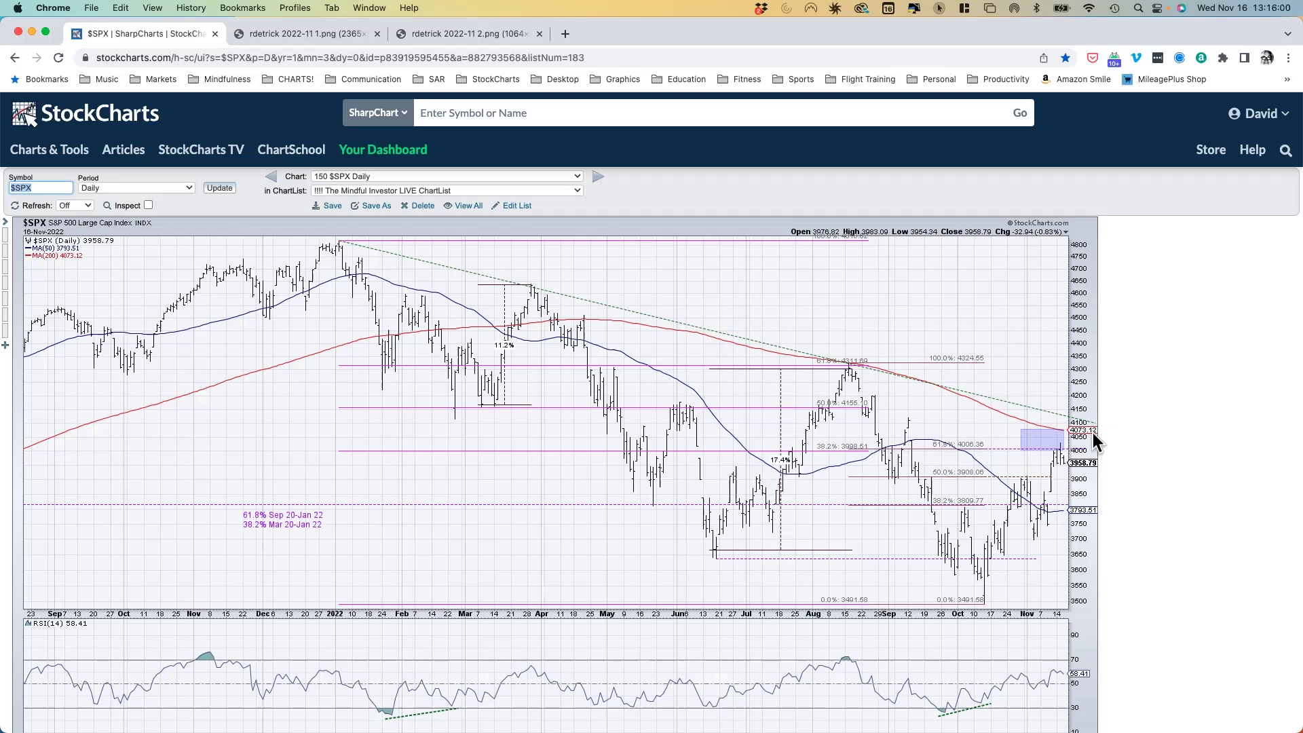
# Look up the symbol IWM to load its chart.
pyautogui.click(601, 113)
pyautogui.write('iwm')
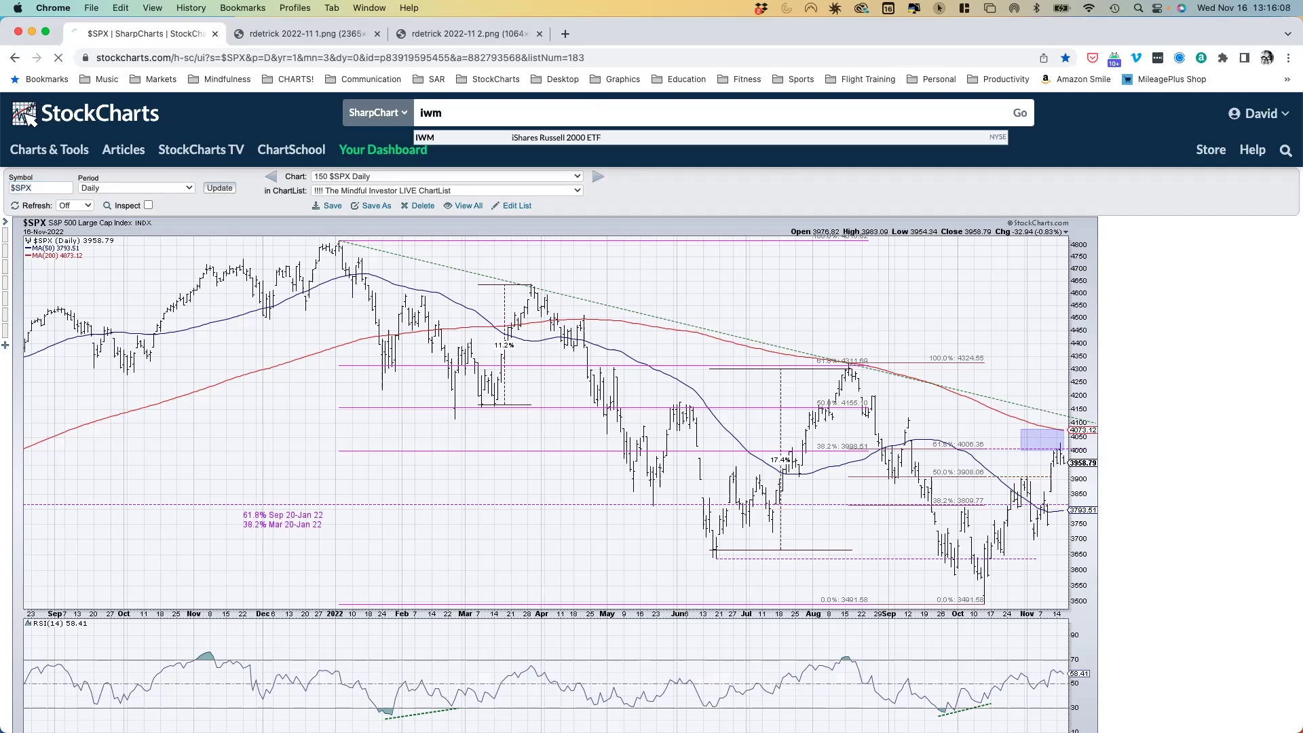
pyautogui.press('Return')
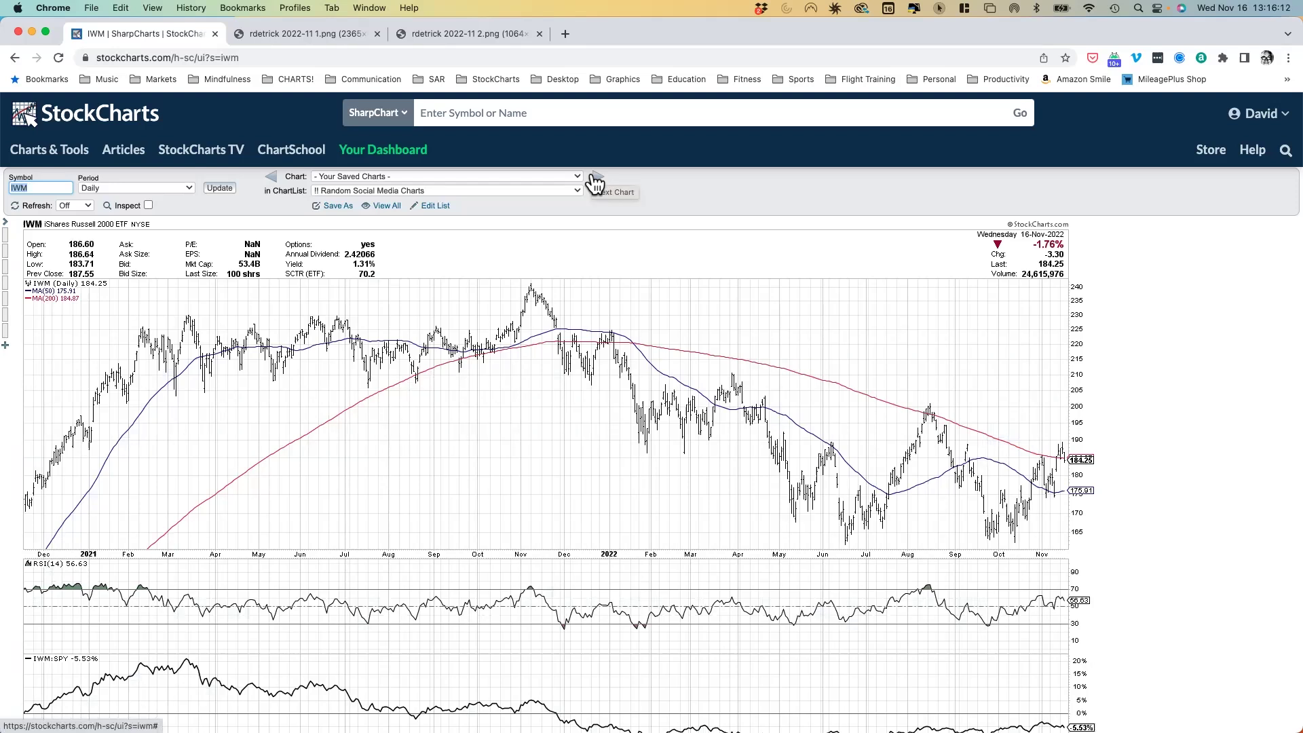
# Advance to the next saved chart, XLI, and scroll down through its RSI and XLI:SPY panels.
pyautogui.click(596, 182)
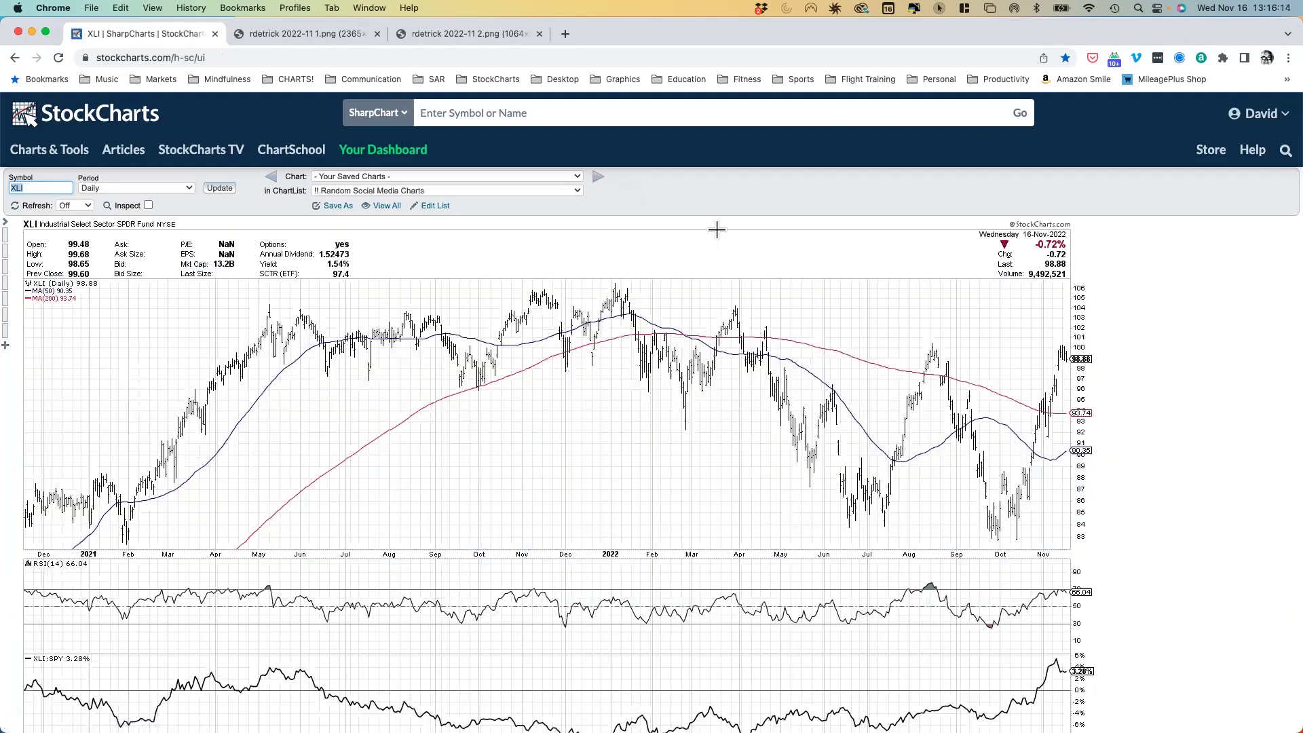
pyautogui.scroll(-2, 919, 279)
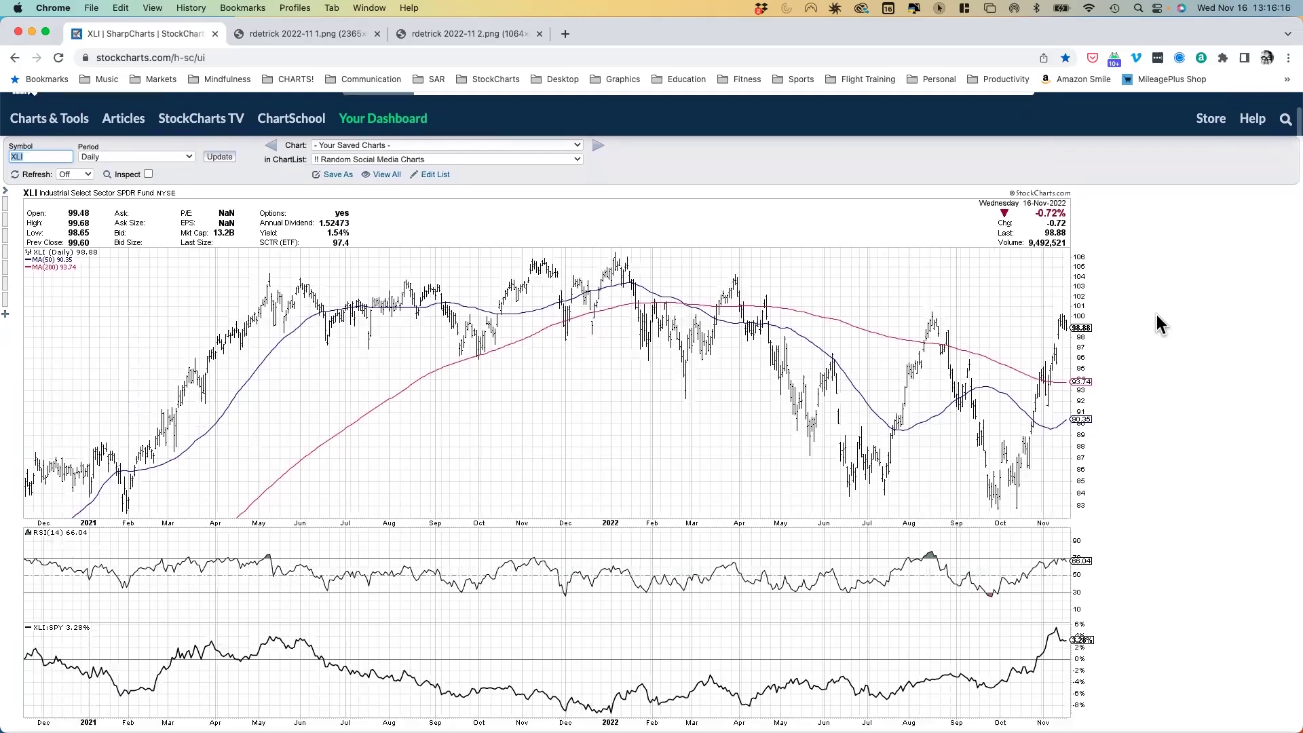
pyautogui.scroll(-1, 1157, 316)
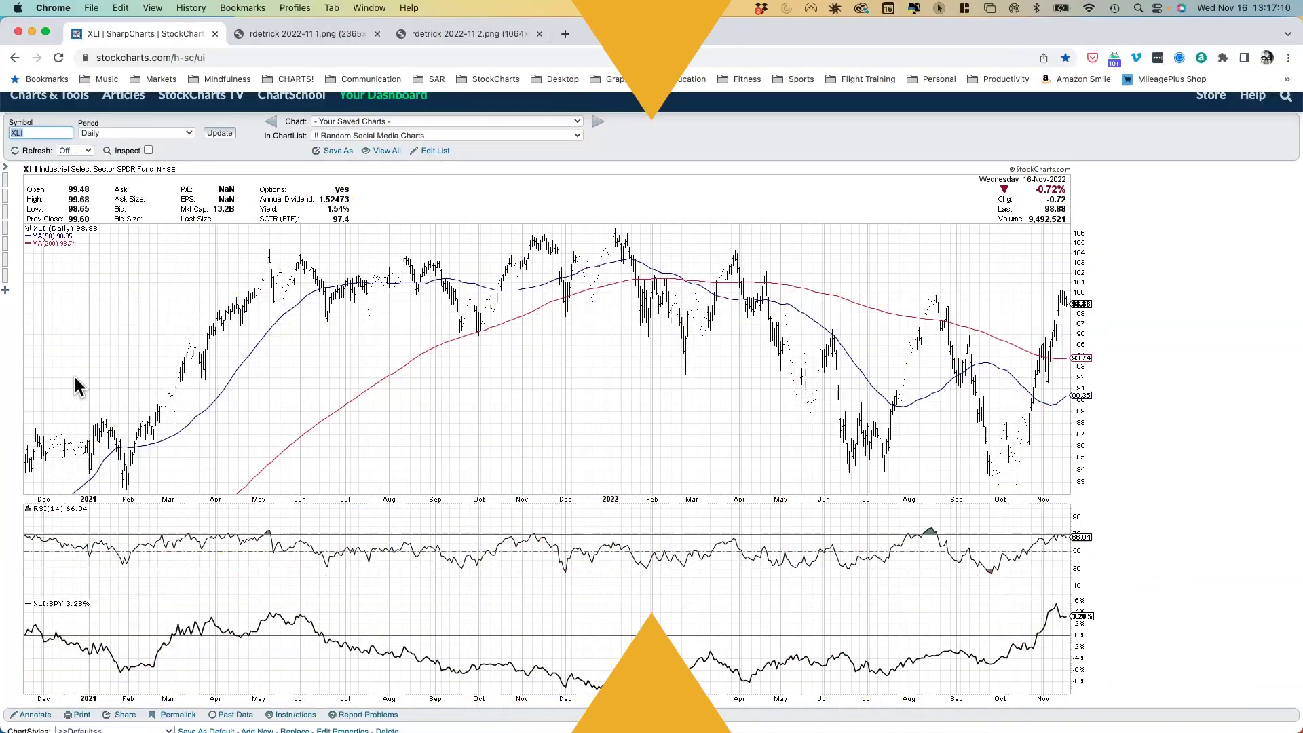
# Load the Breadth ChartList from CHARTS! and open the '100 SPX breadth by cap tiers' chart.
pyautogui.click(278, 79)
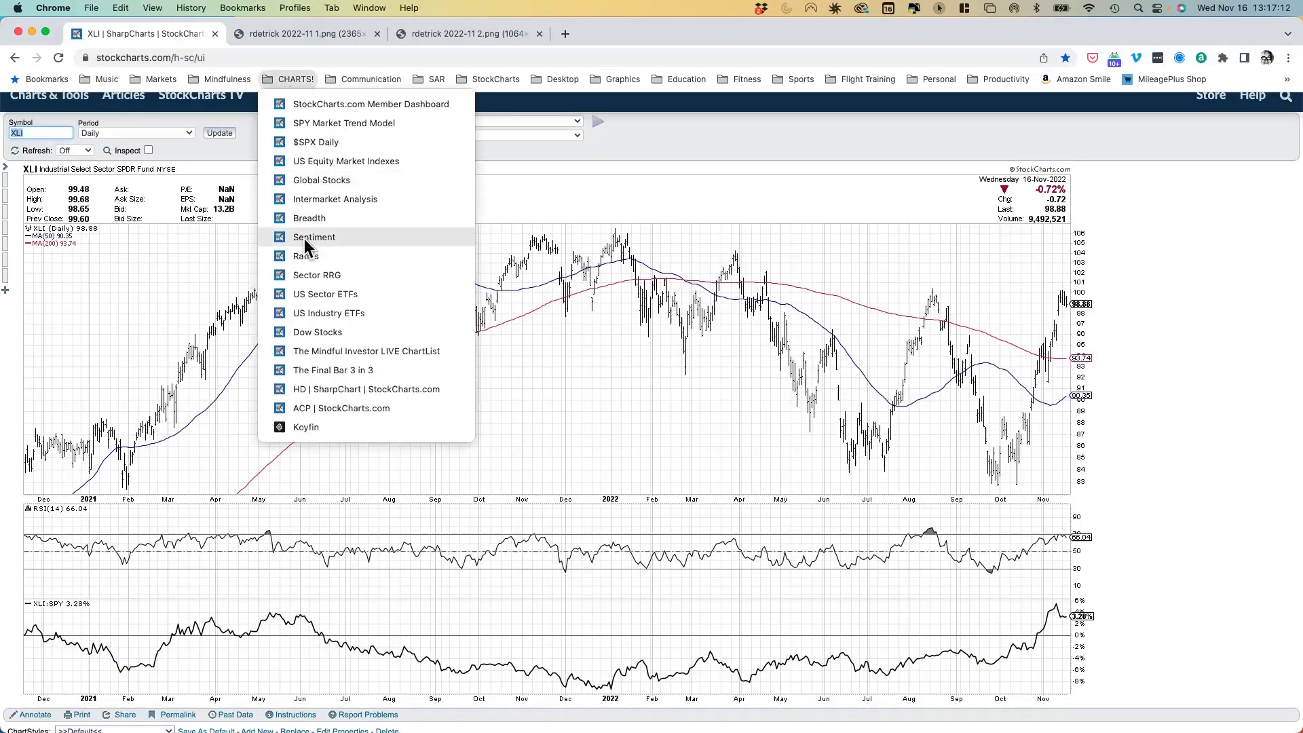
pyautogui.click(308, 219)
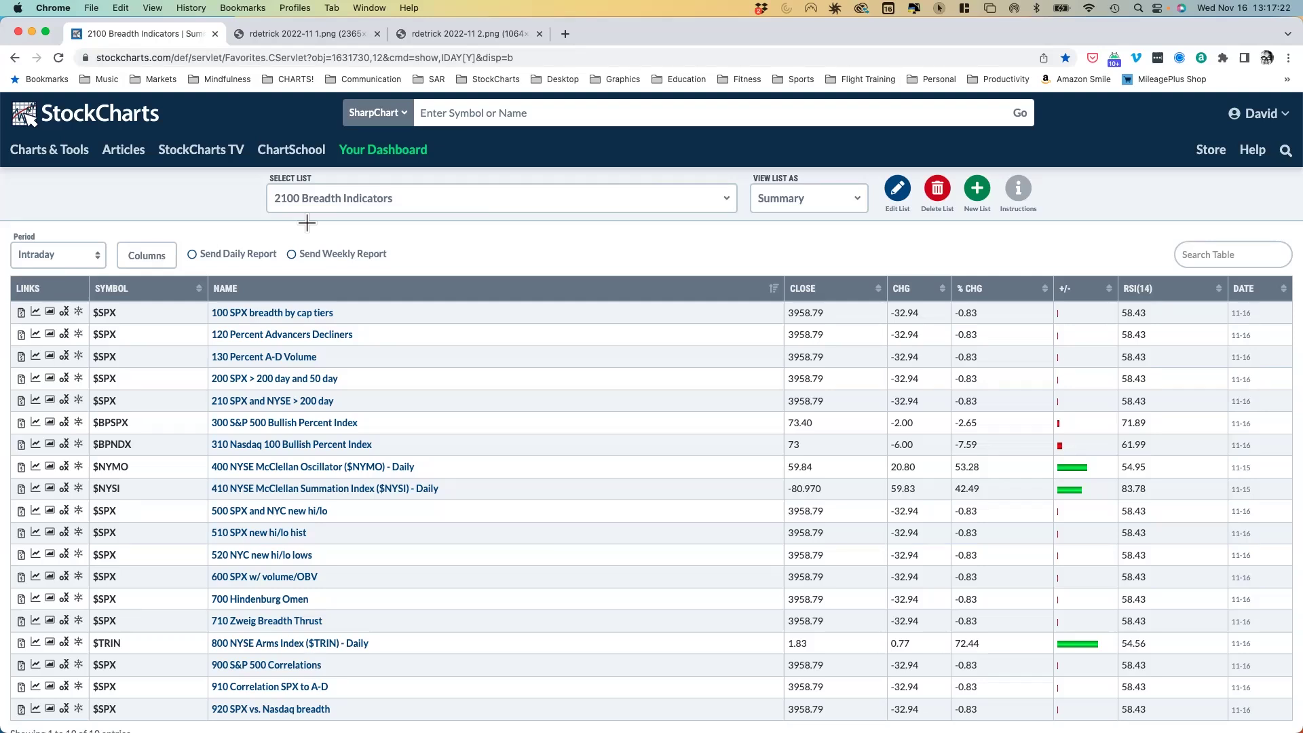
pyautogui.click(286, 313)
# Scroll through the NYSE, SPX, mid-cap and small-cap A-D line panels.
pyautogui.scroll(-3, 926, 384)
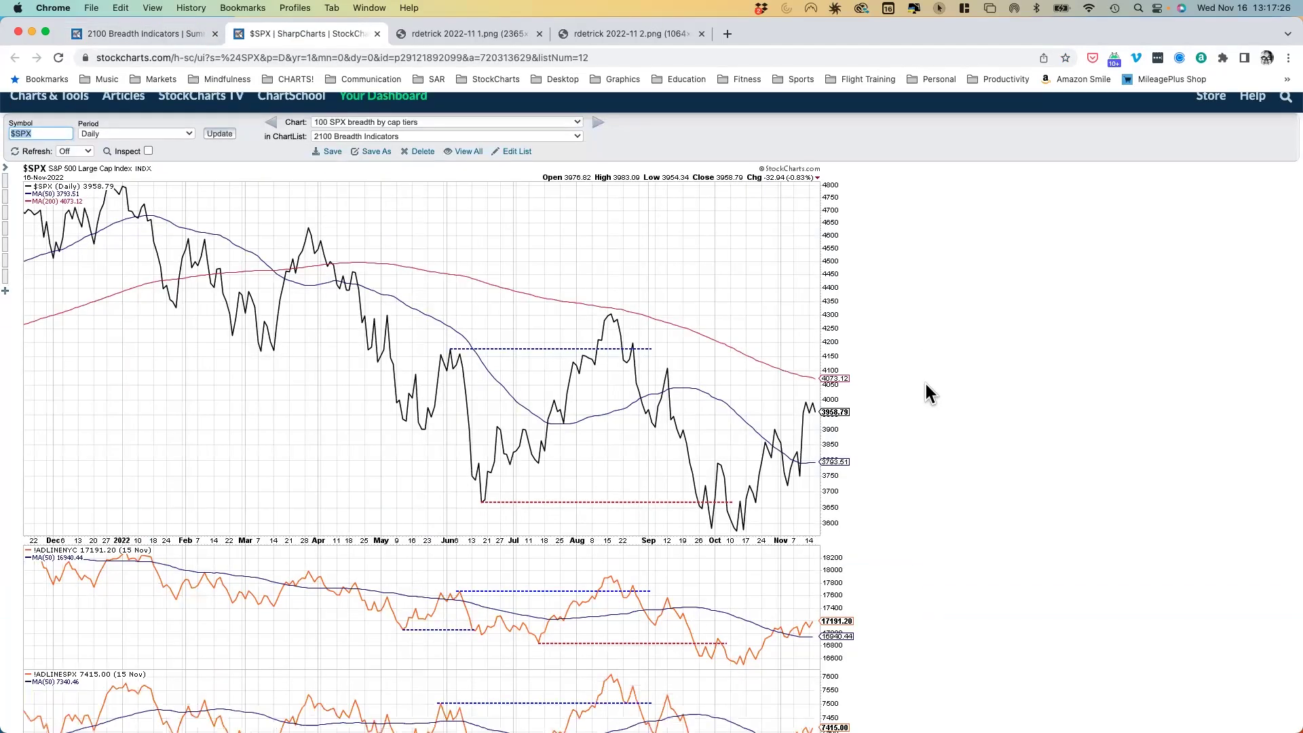
pyautogui.scroll(-3, 905, 373)
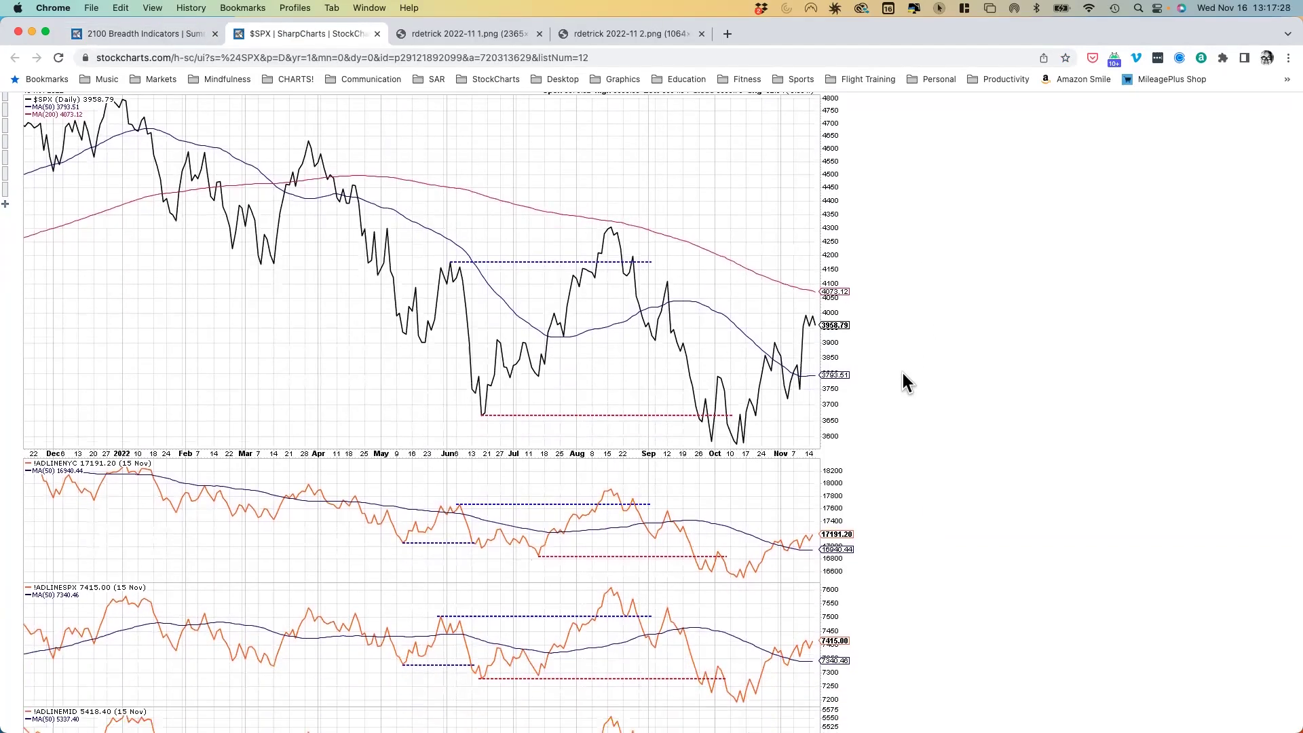
pyautogui.scroll(3, 896, 373)
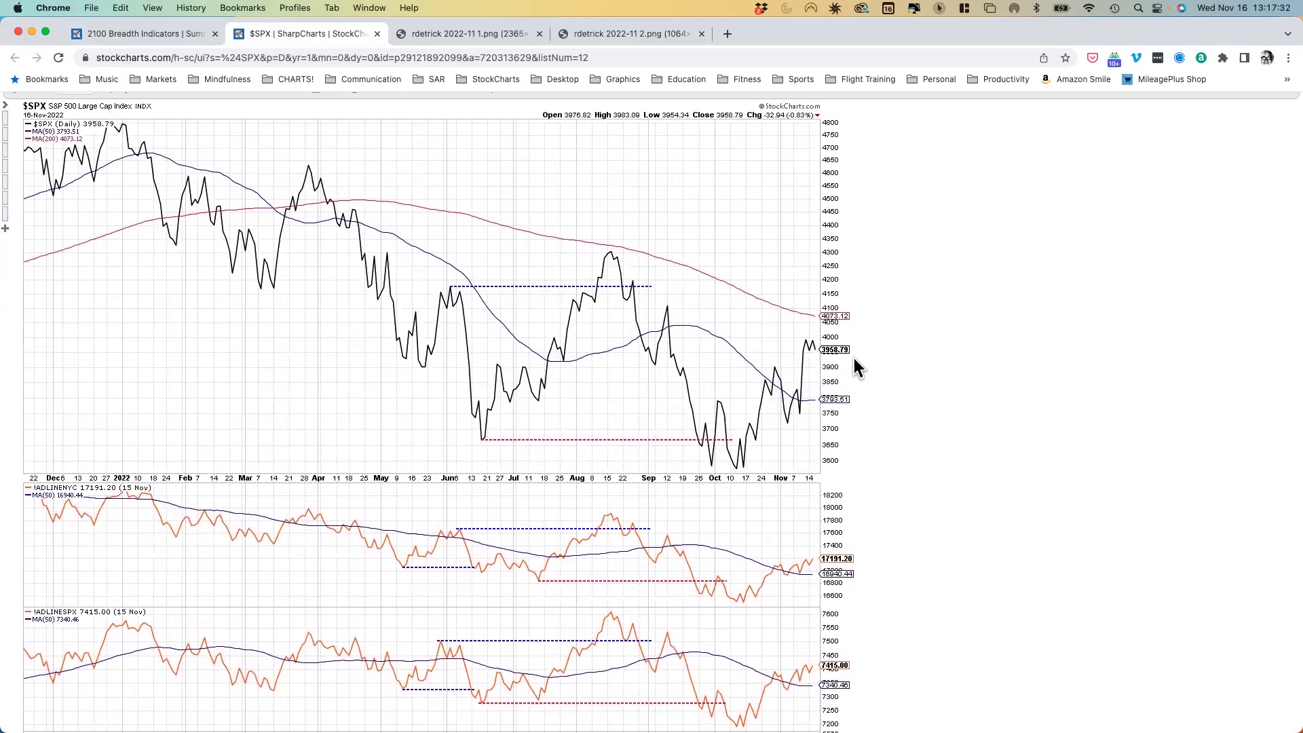
pyautogui.scroll(-9, 855, 360)
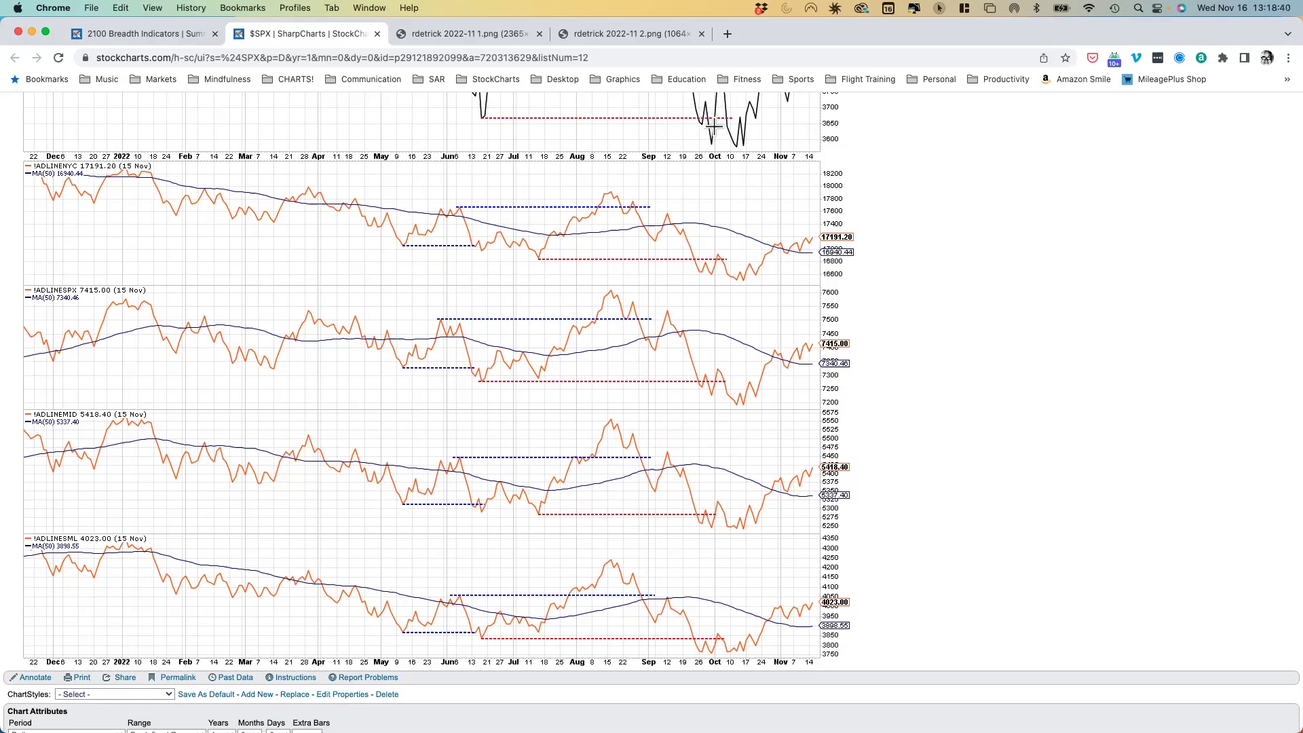
# Return to the top of the page and load the '200 SPX > 200 day and 50 day' saved chart.
pyautogui.scroll(2, 706, 142)
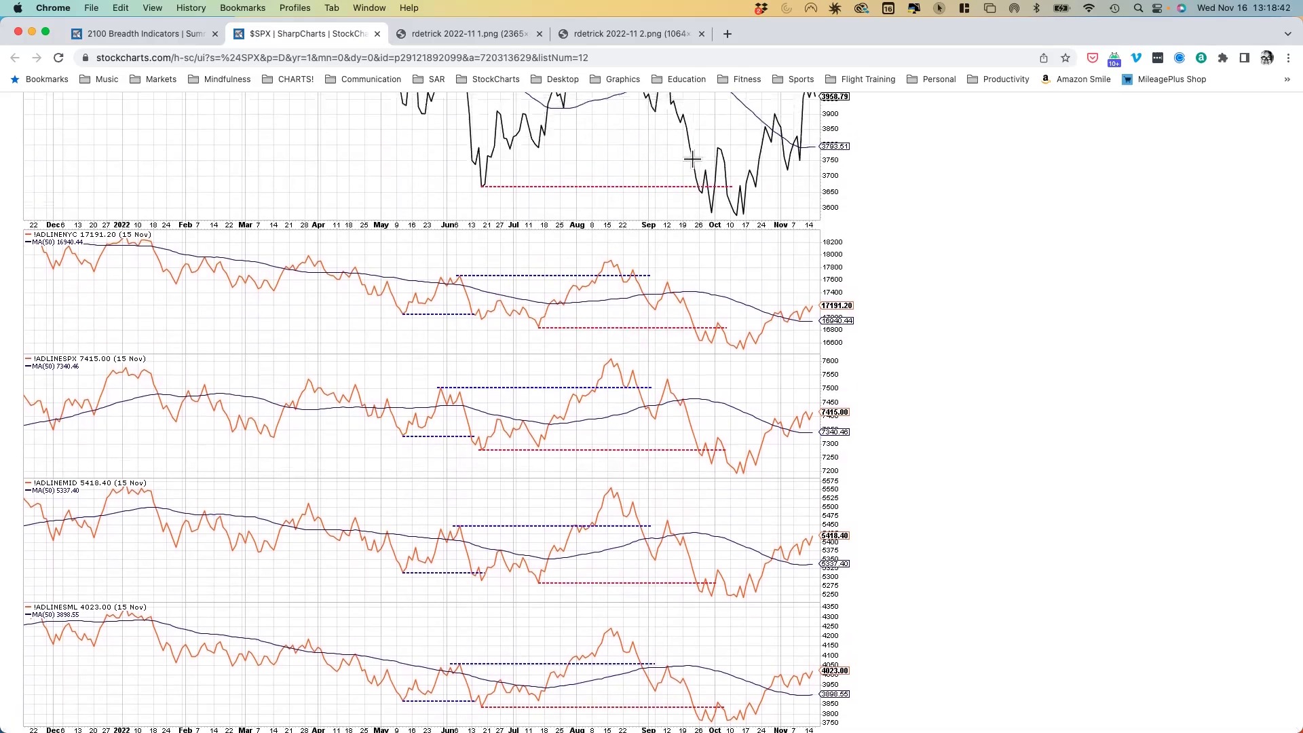
pyautogui.scroll(1, 692, 159)
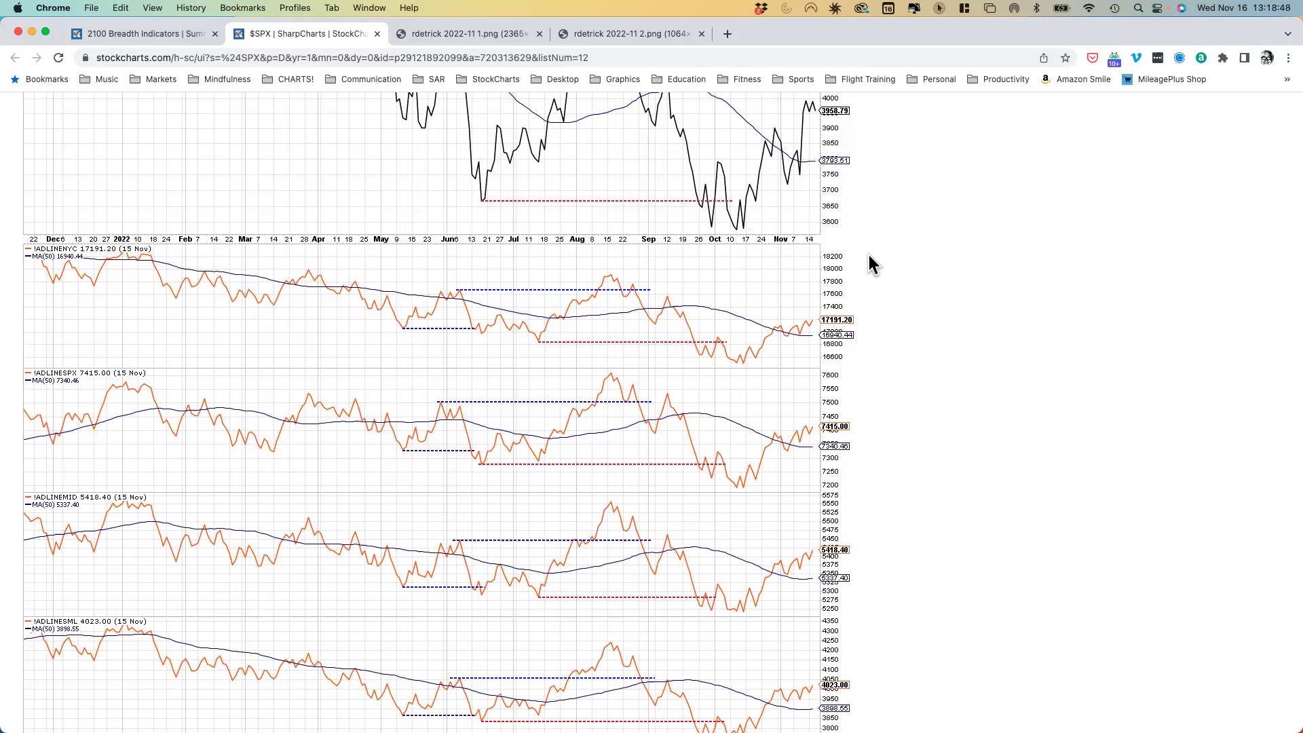
pyautogui.scroll(2, 872, 334)
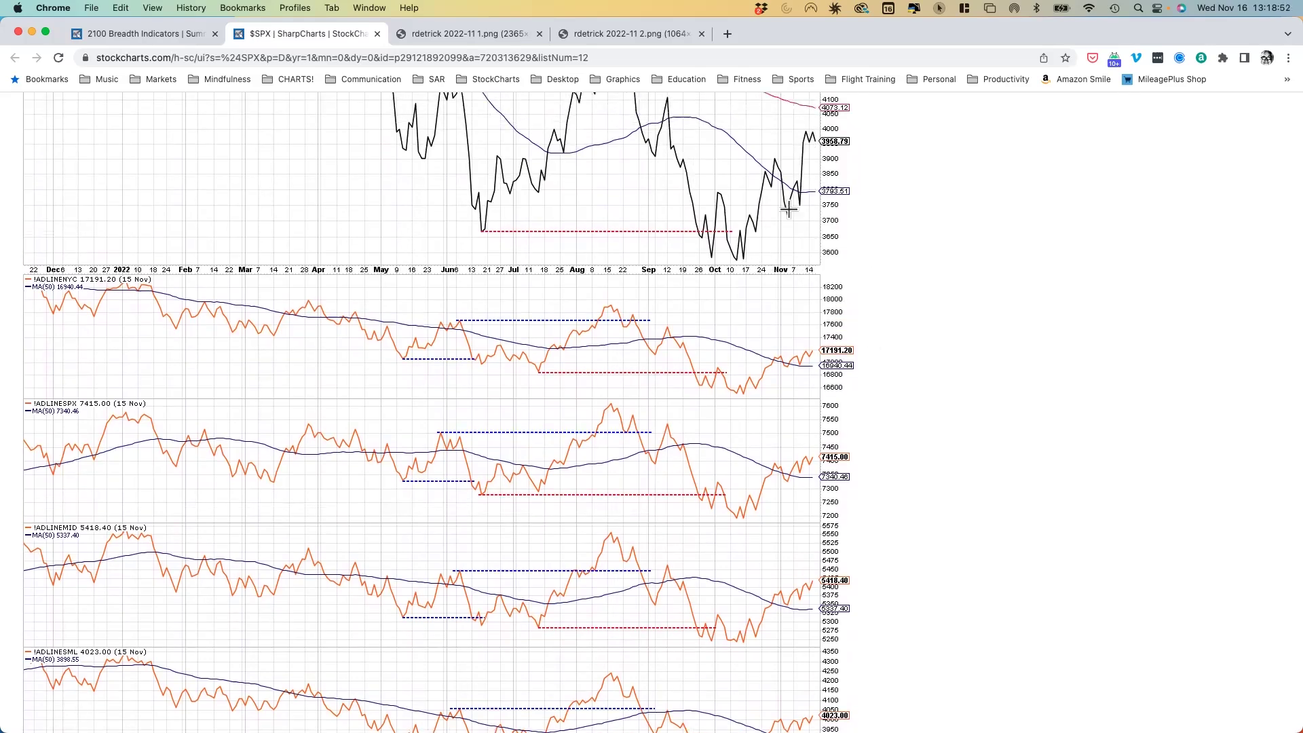
pyautogui.scroll(-3, 817, 343)
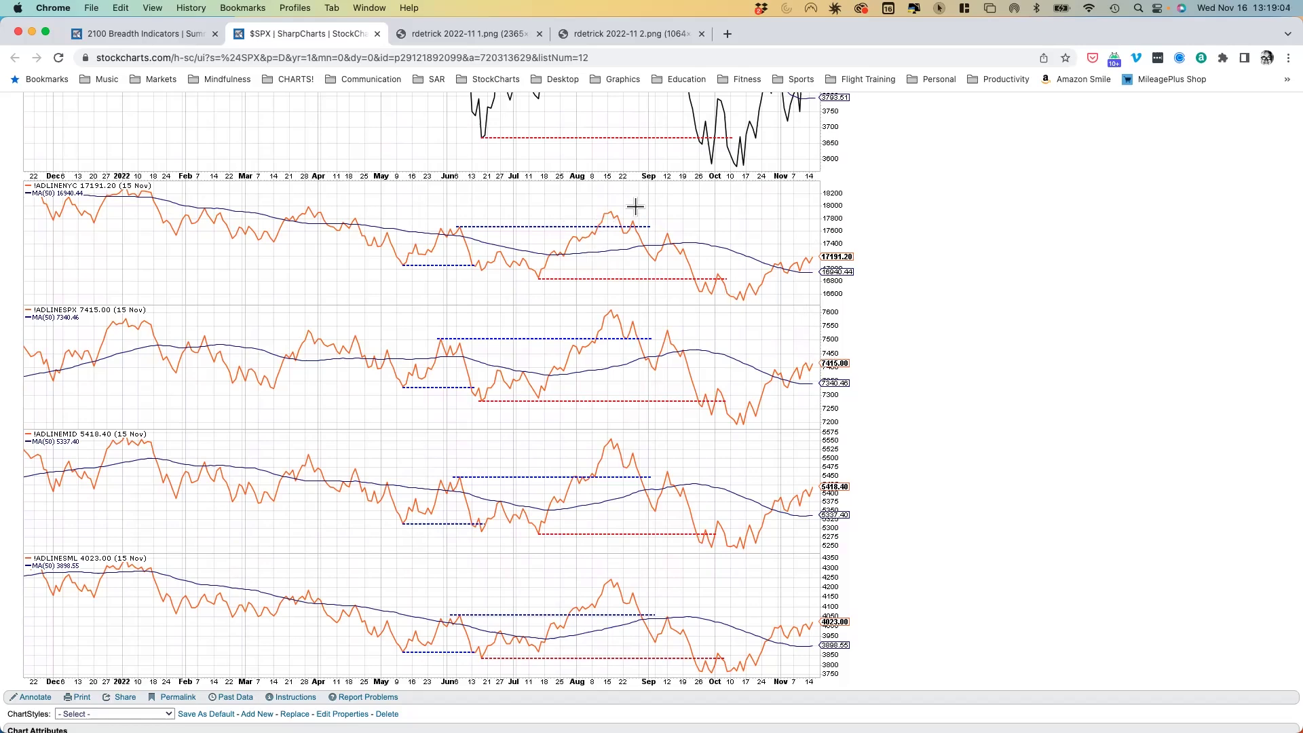
pyautogui.scroll(2, 645, 577)
pyautogui.scroll(4, 645, 578)
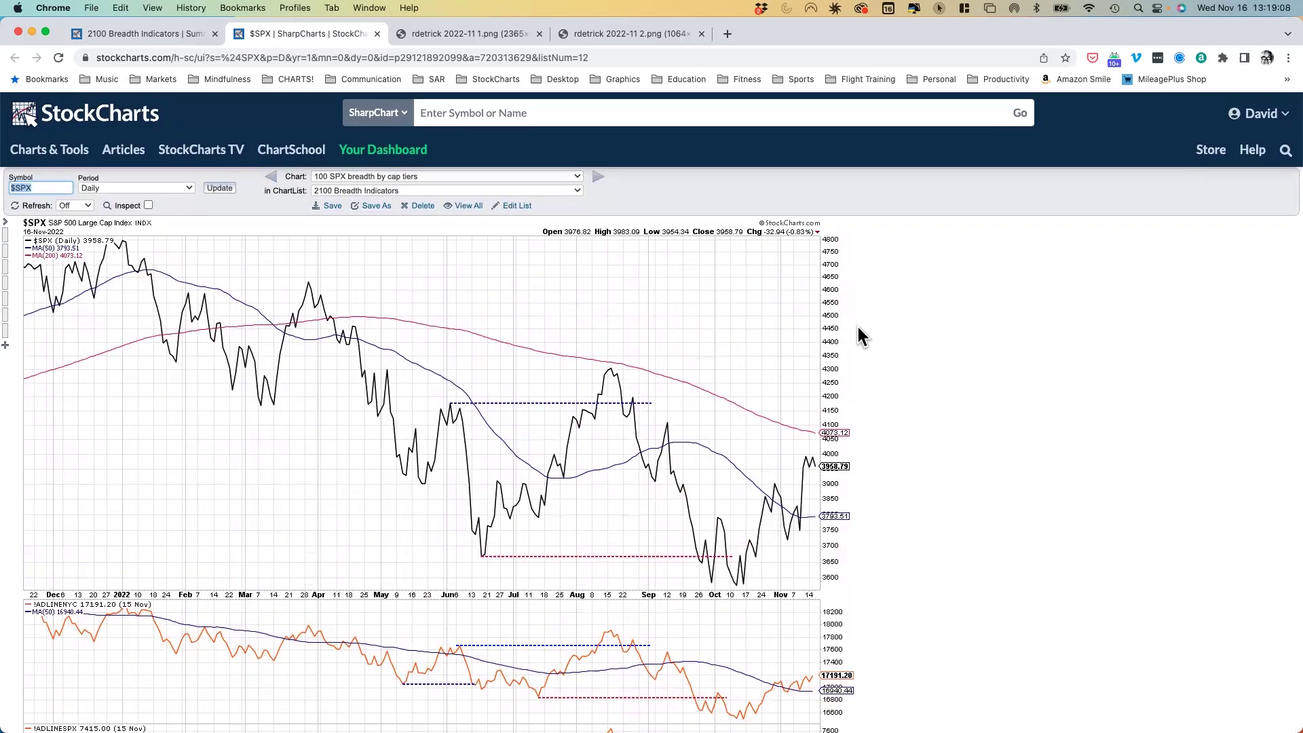
pyautogui.scroll(-5, 862, 334)
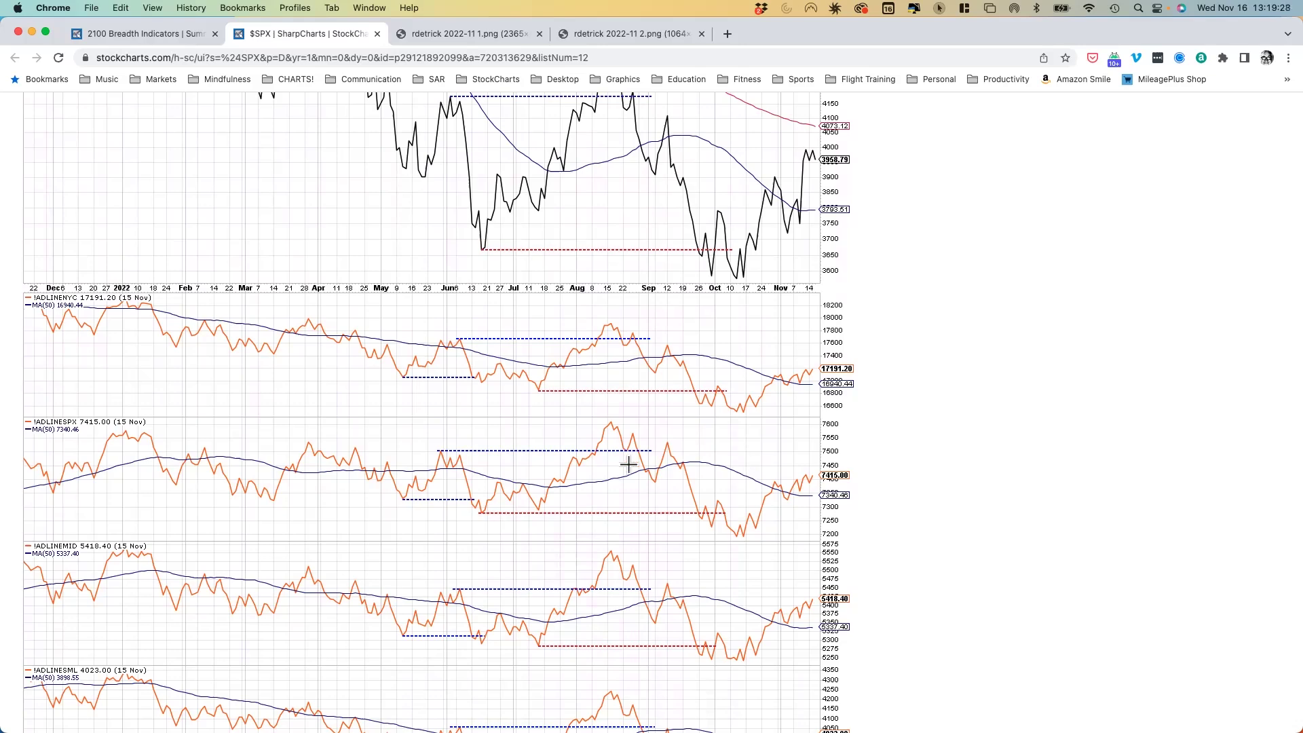
pyautogui.scroll(-2, 628, 465)
pyautogui.scroll(5, 628, 465)
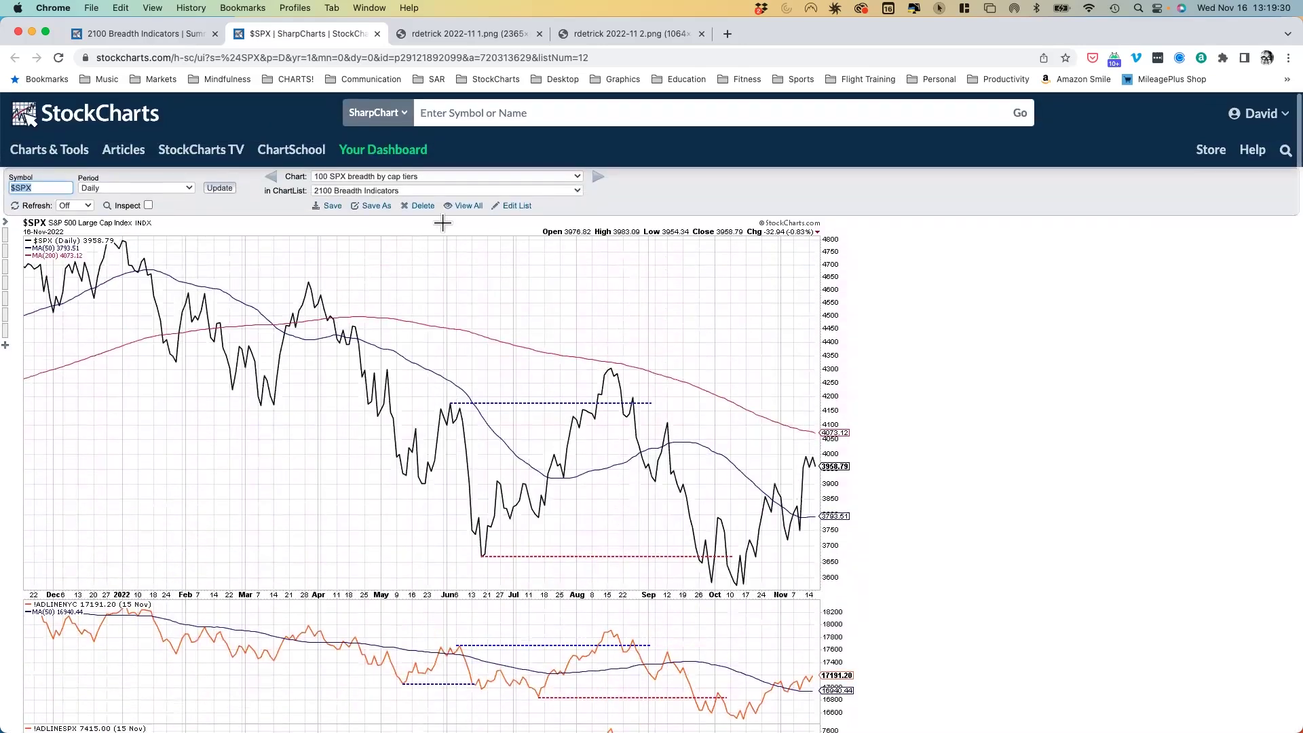
pyautogui.click(440, 176)
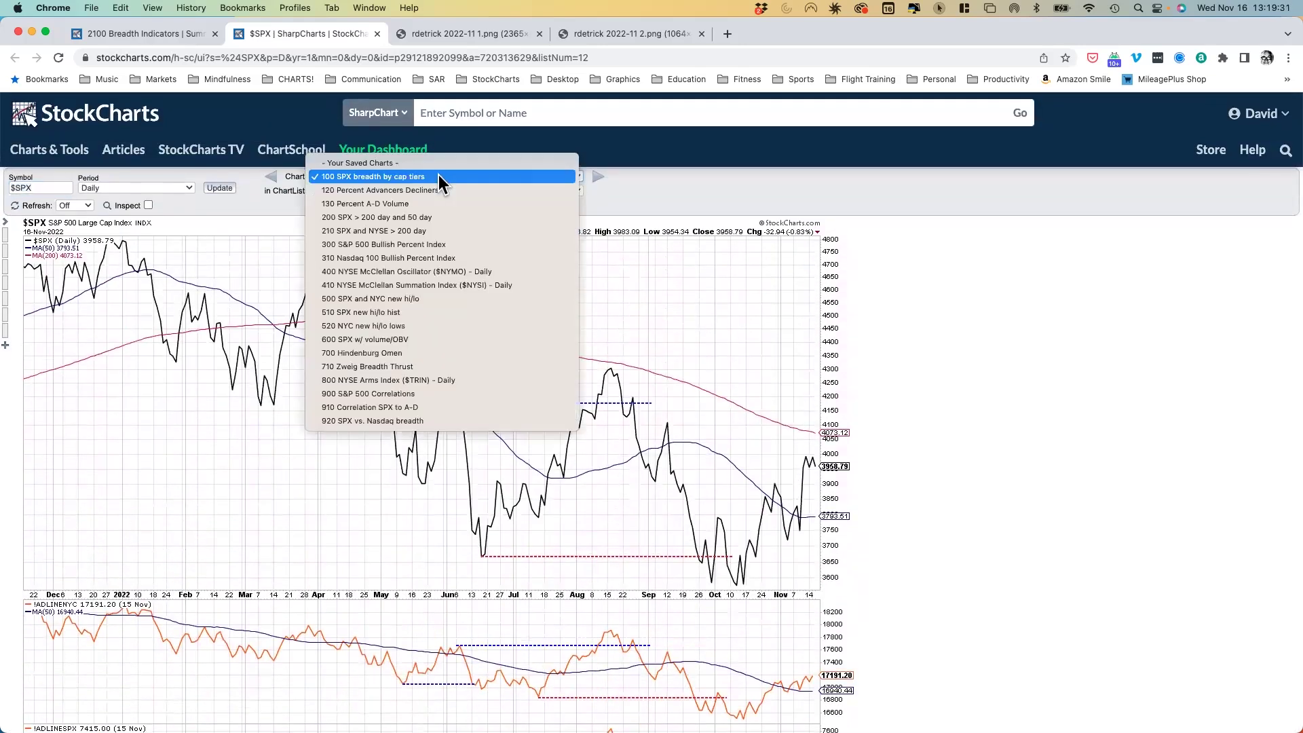
pyautogui.click(419, 214)
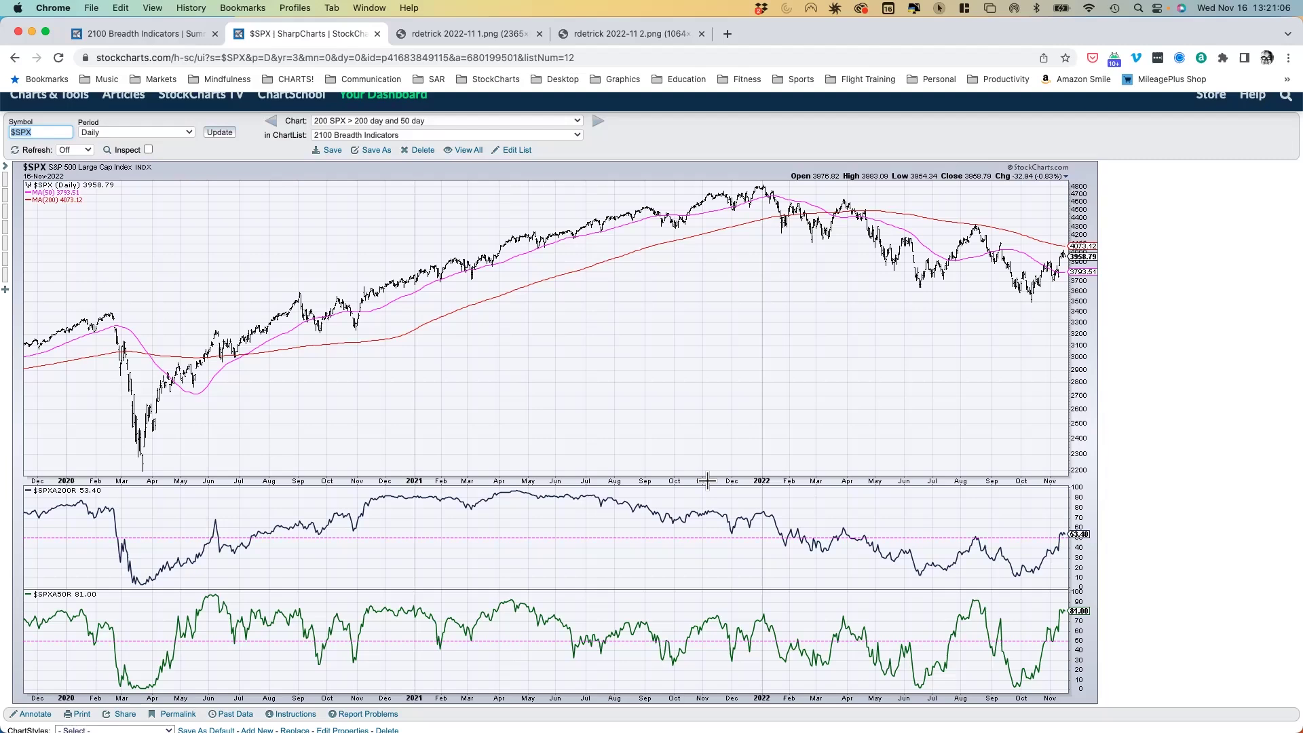
# Reopen the 2100 Breadth Indicators saved-chart list from the top of the page.
pyautogui.scroll(2, 640, 445)
pyautogui.click(374, 153)
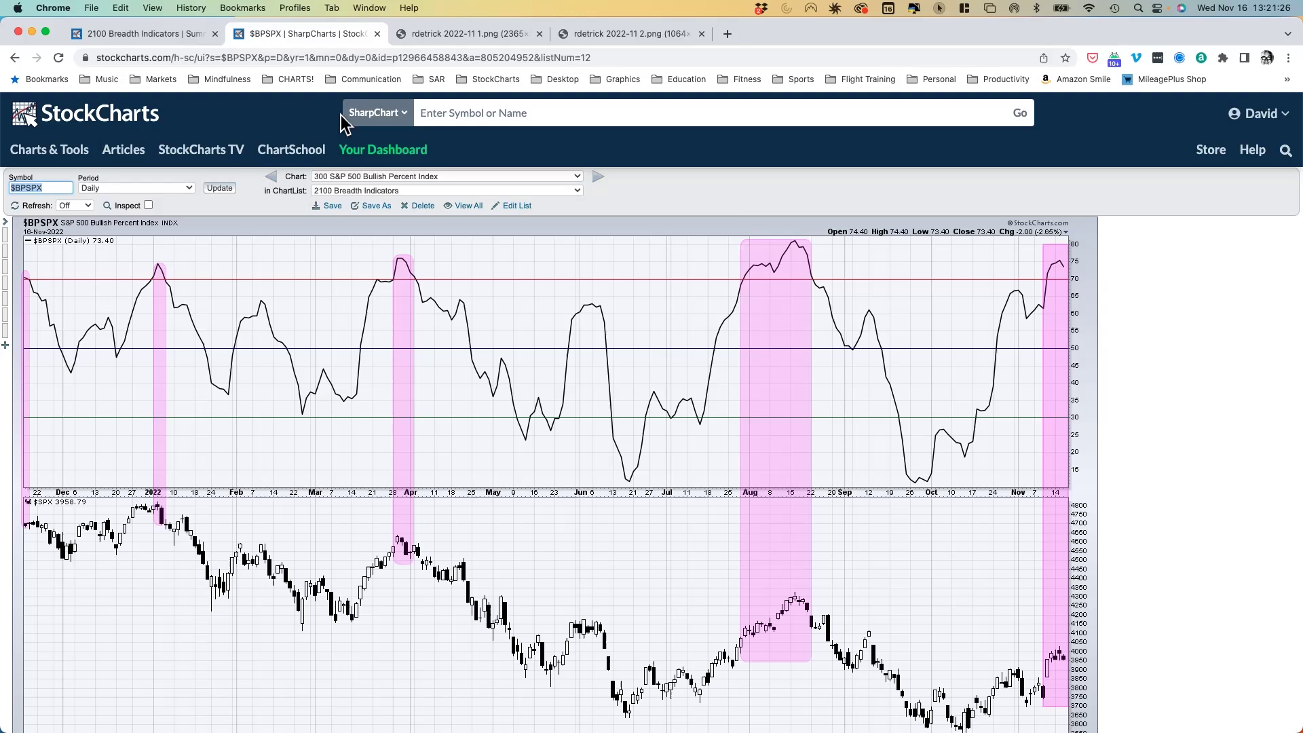
# Set SharpChart symbol searches to produce Point & Figure charts and focus the search box.
pyautogui.click(371, 114)
pyautogui.click(394, 205)
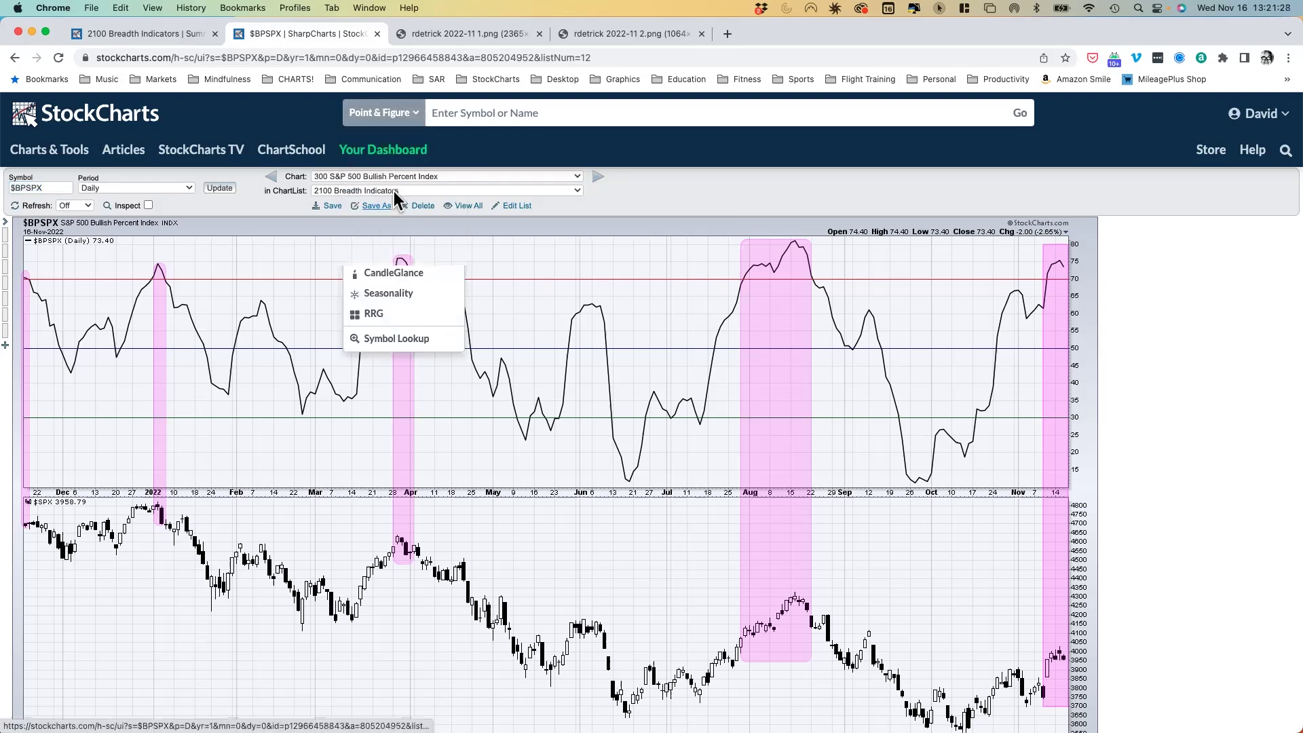
pyautogui.click(470, 113)
# Chart AAPL as Point & Figure, then go back to the S&P 500 Bullish Percent chart.
pyautogui.write('aapl')
pyautogui.press('Return')
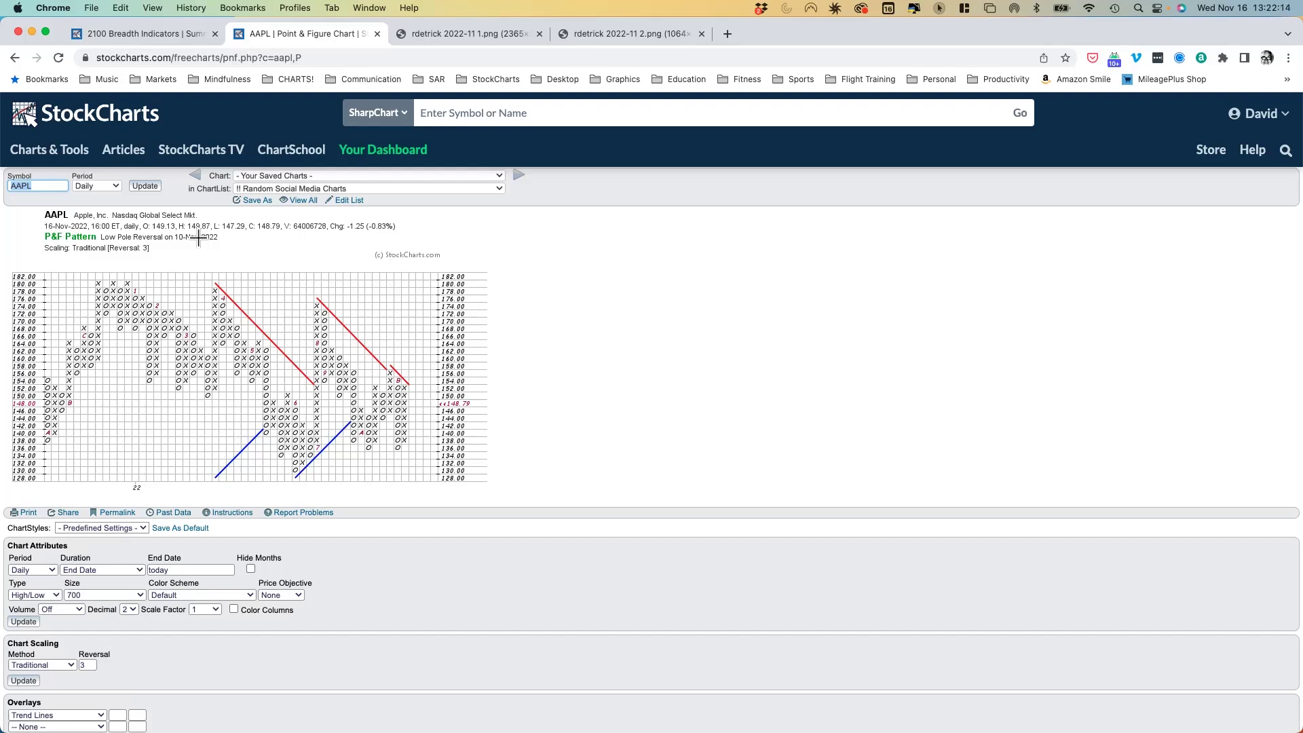
pyautogui.click(16, 59)
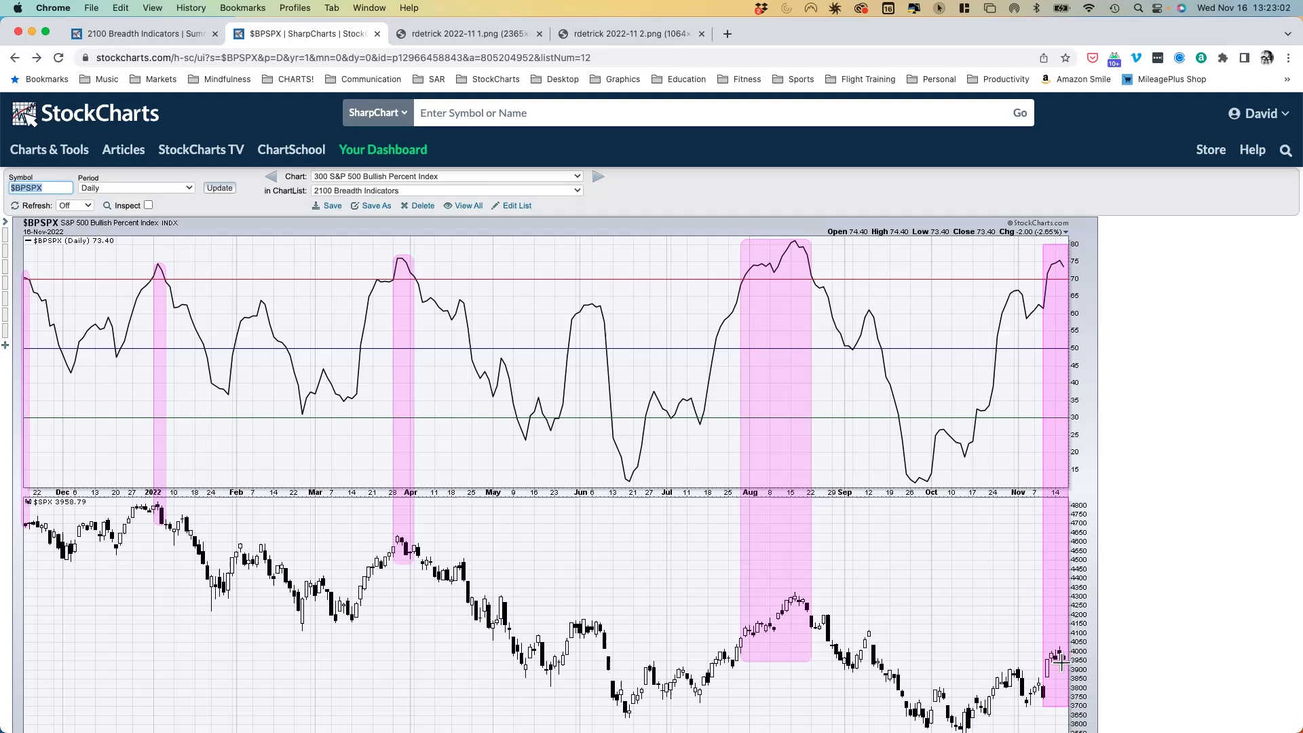
# Review $BPSPX and advance to the '310 Nasdaq 100 Bullish Percent Index' chart.
pyautogui.scroll(-1, 1061, 662)
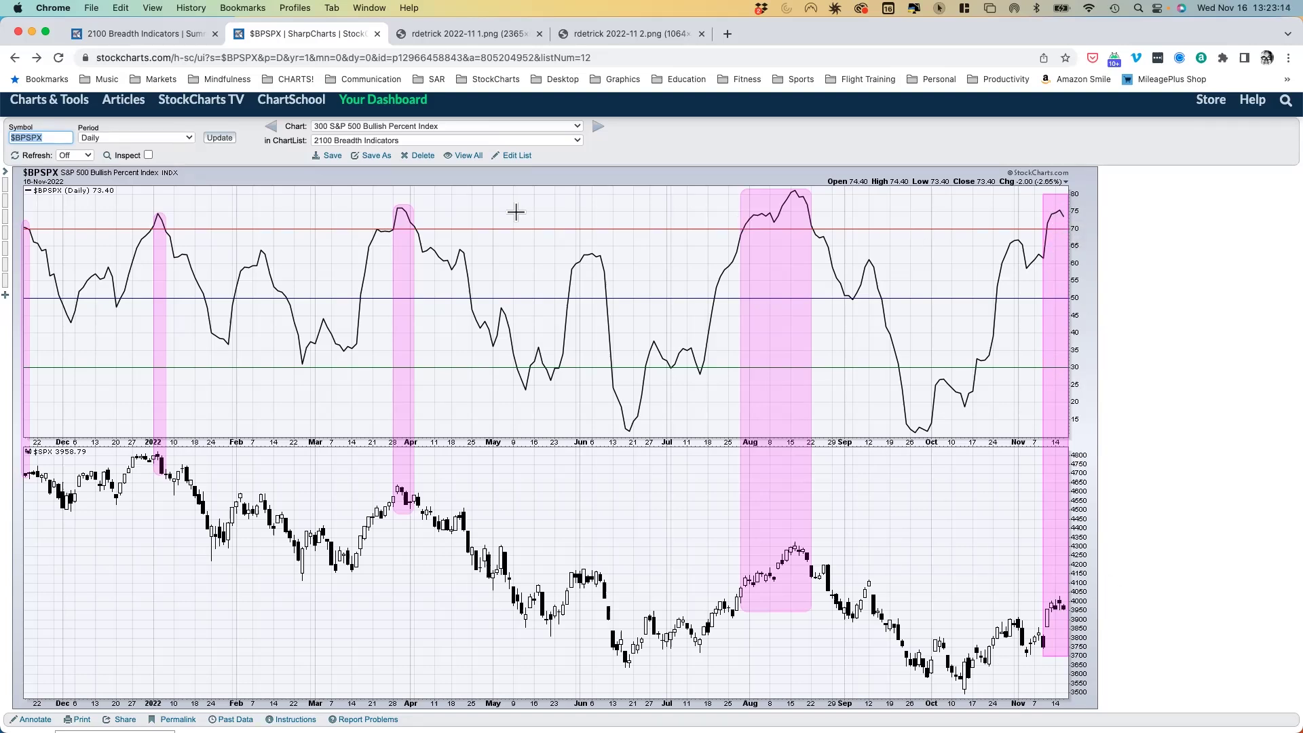
pyautogui.click(598, 127)
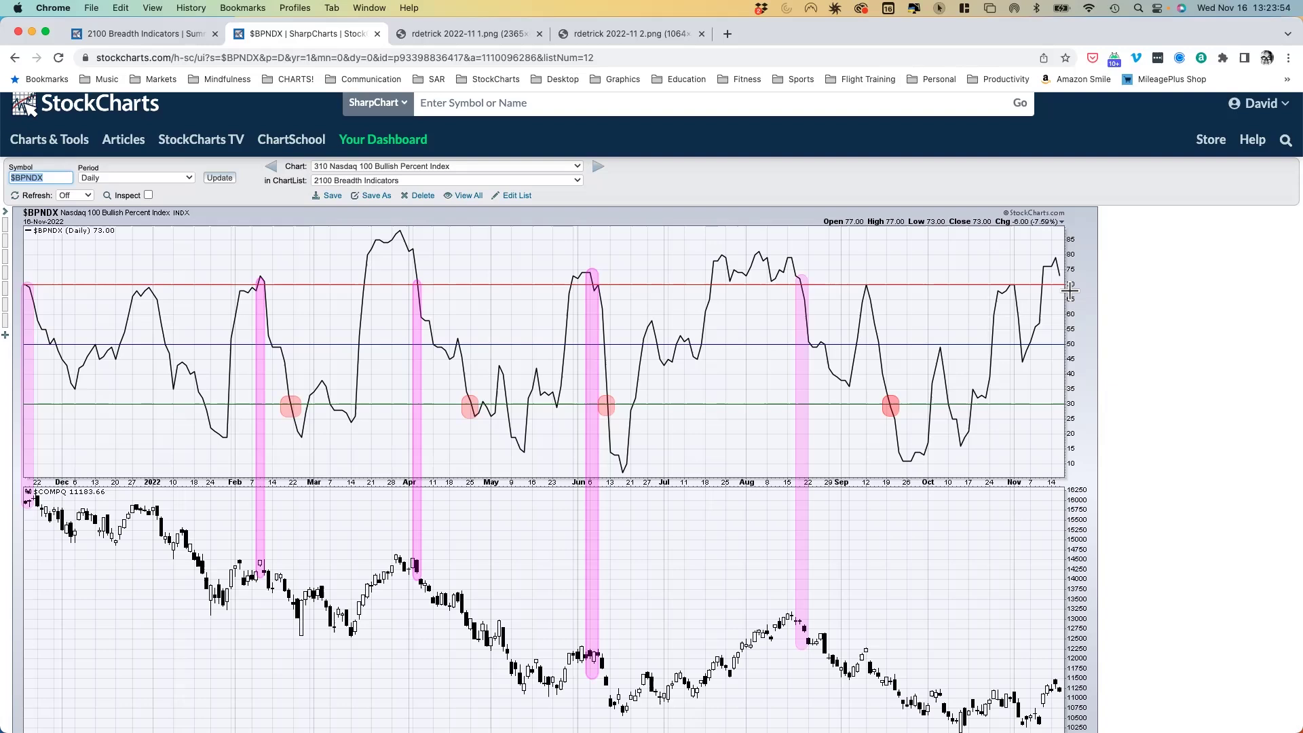
# Load '400 NYSE McClellan Oscillator ($NYMO) - Daily' from the saved-chart list.
pyautogui.click(524, 169)
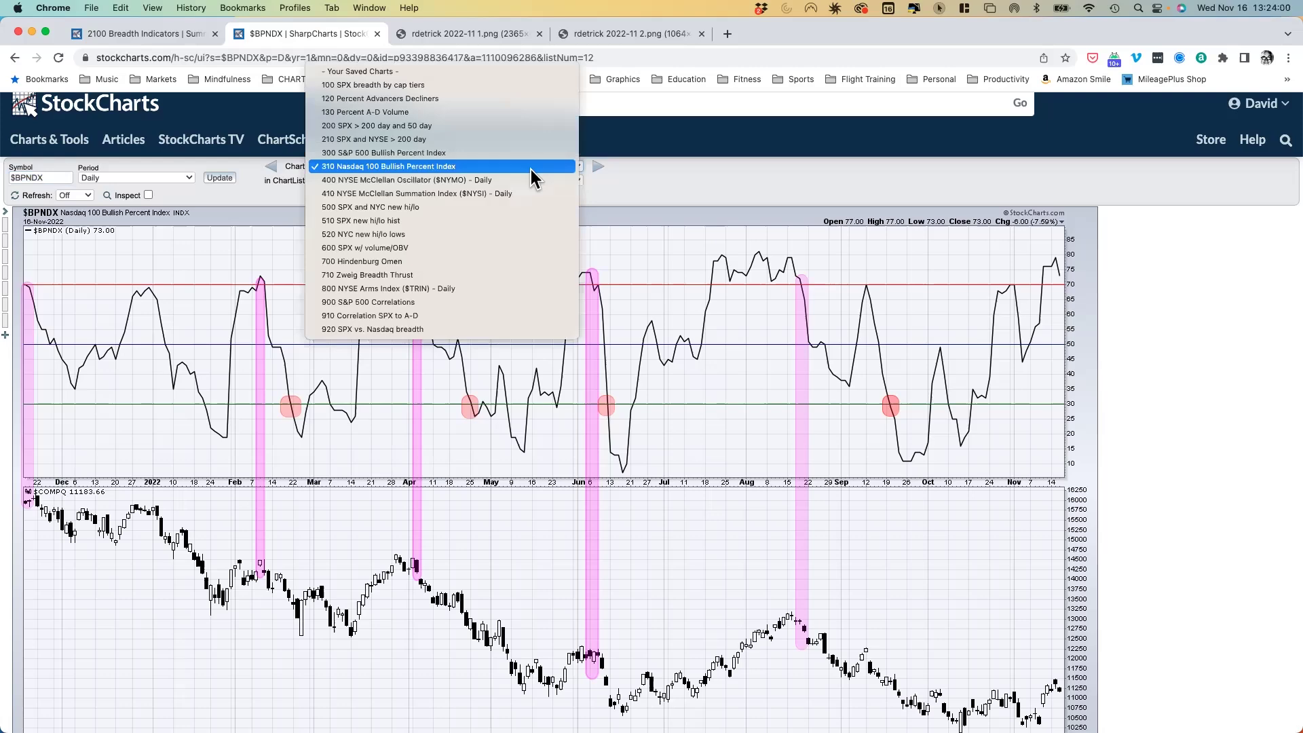
pyautogui.click(518, 179)
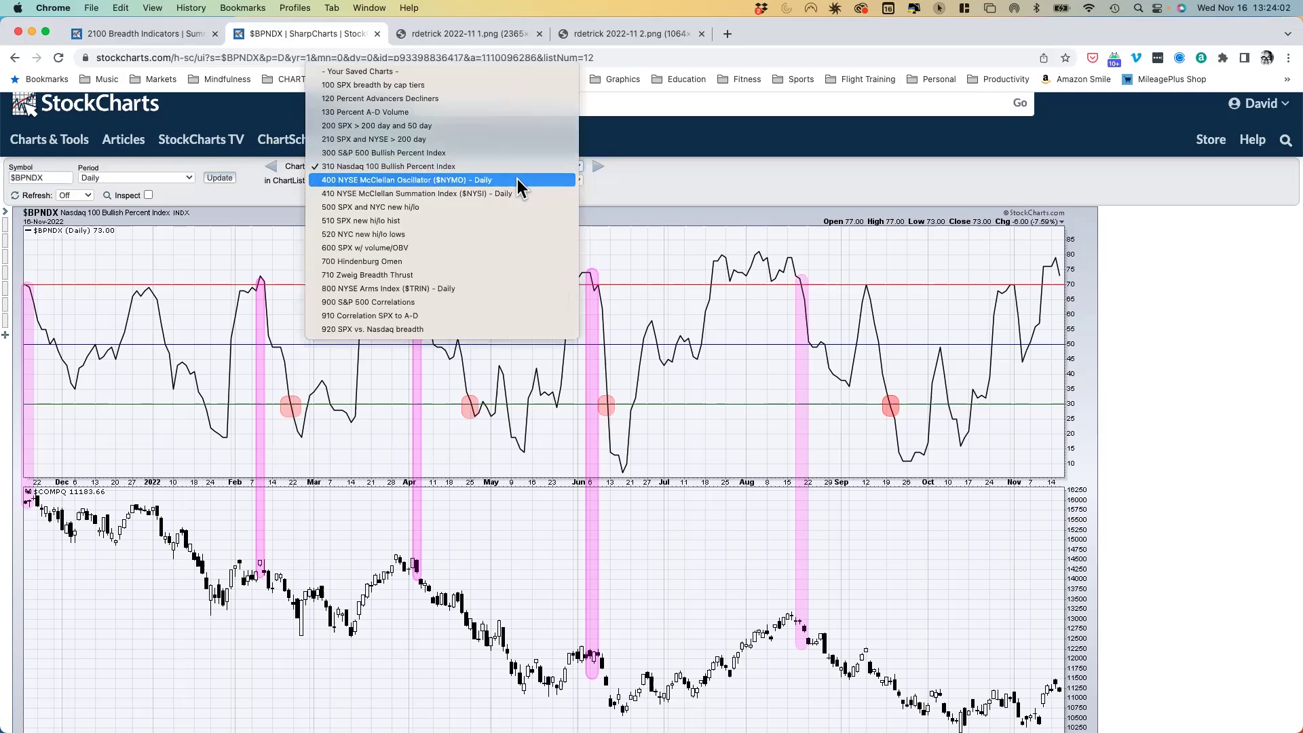
# Start annotating the $NYMO chart with the trendline tool set to brown.
pyautogui.scroll(-1, 540, 259)
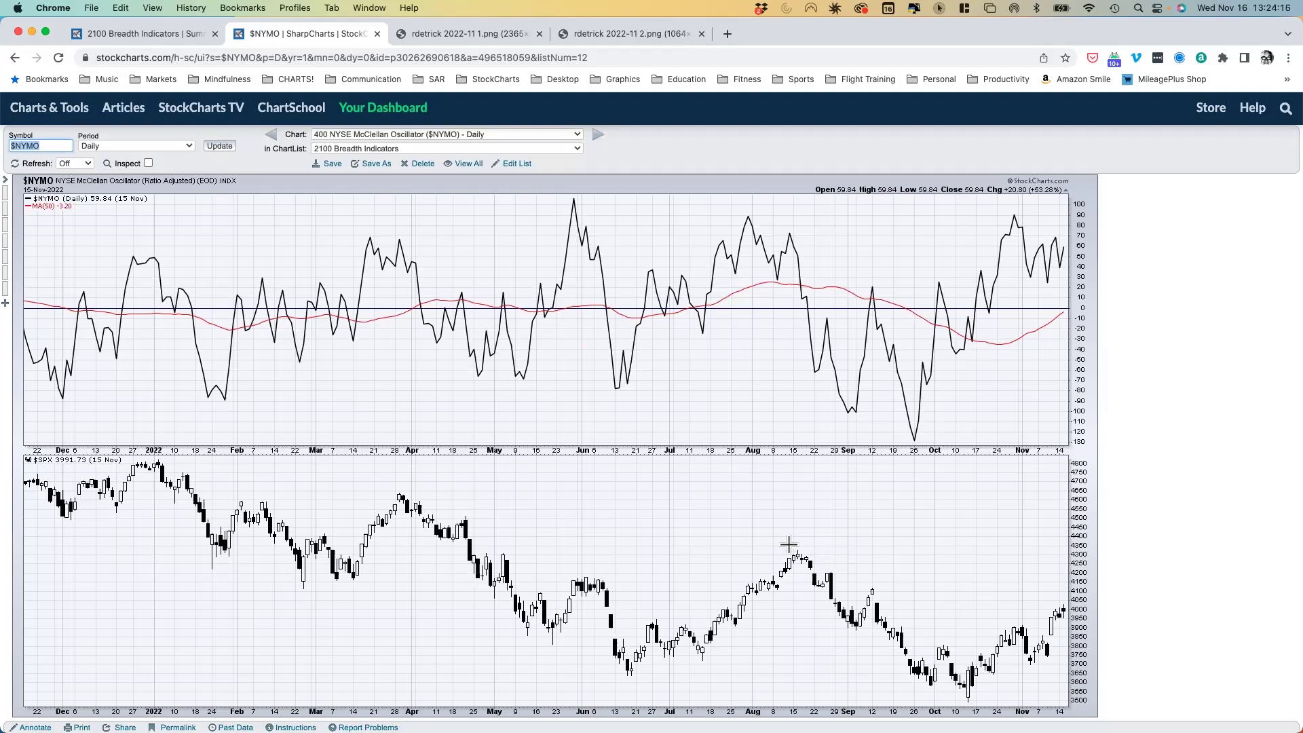
pyautogui.scroll(-1, 791, 546)
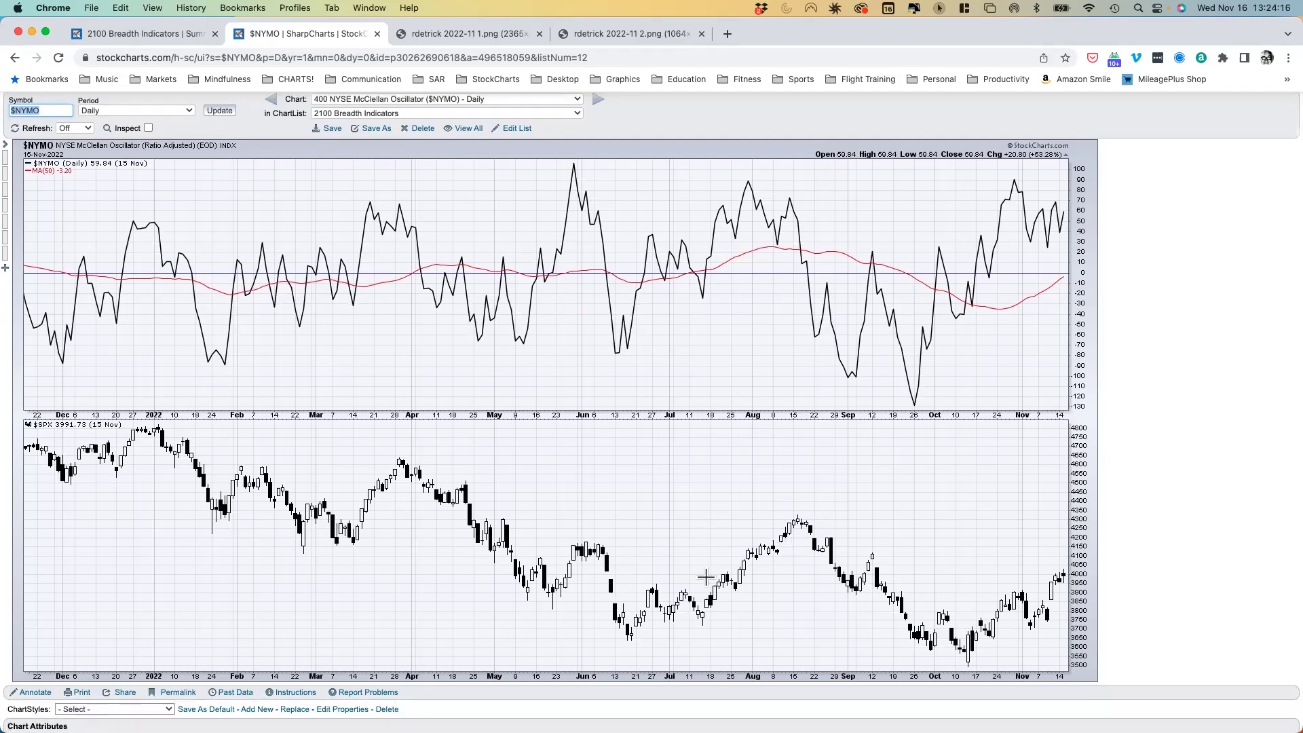
pyautogui.click(34, 693)
pyautogui.click(19, 261)
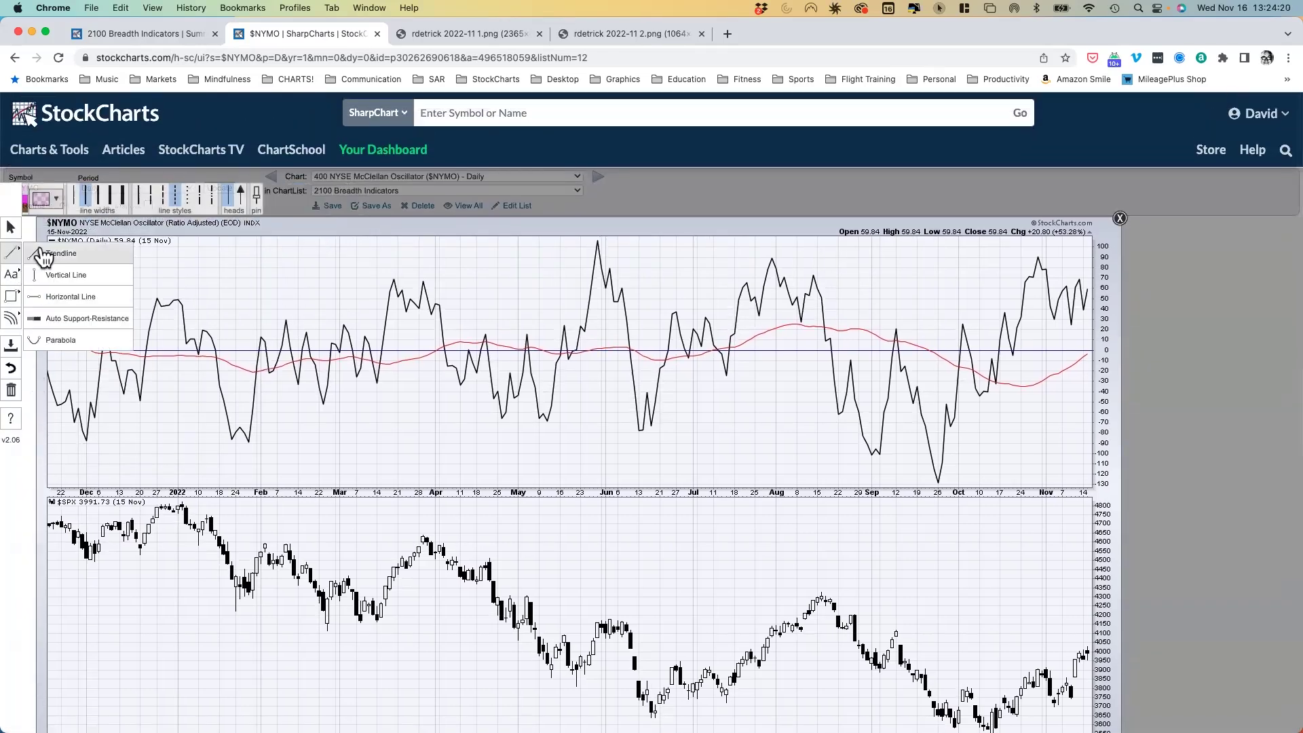
pyautogui.click(27, 209)
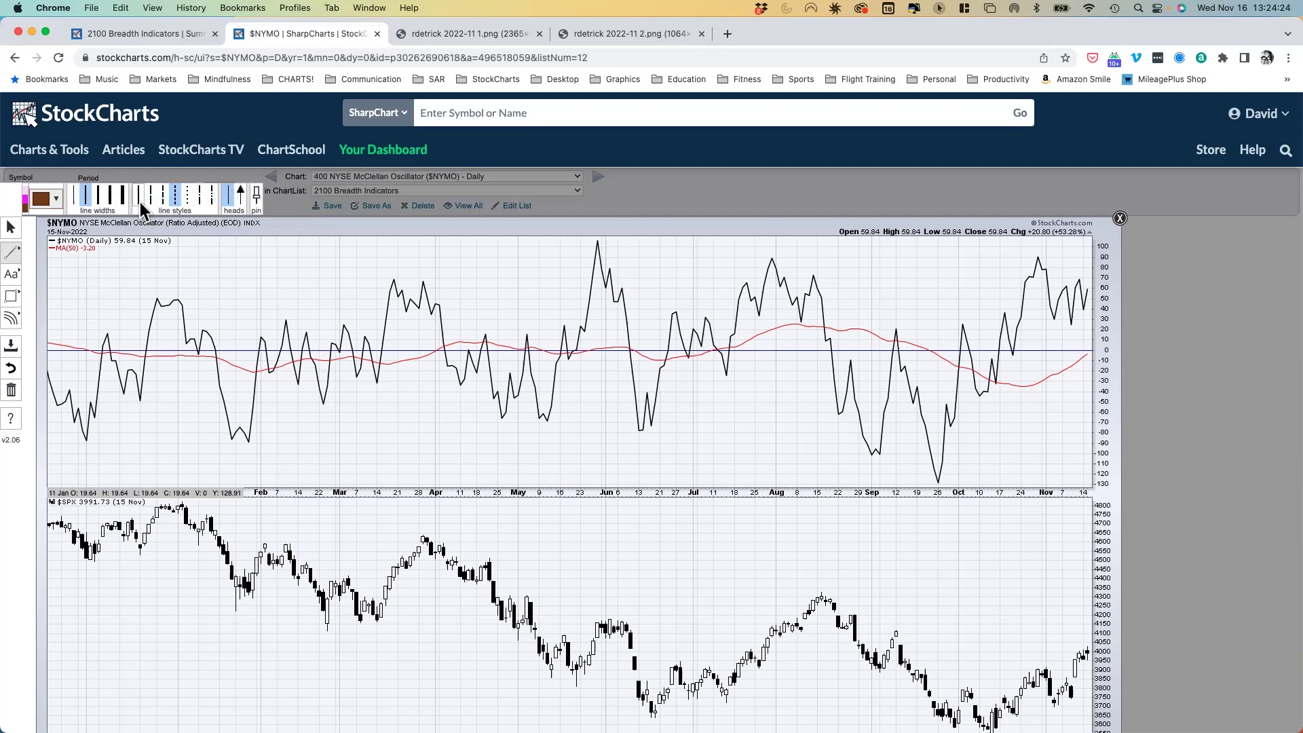
pyautogui.scroll(-1, 596, 446)
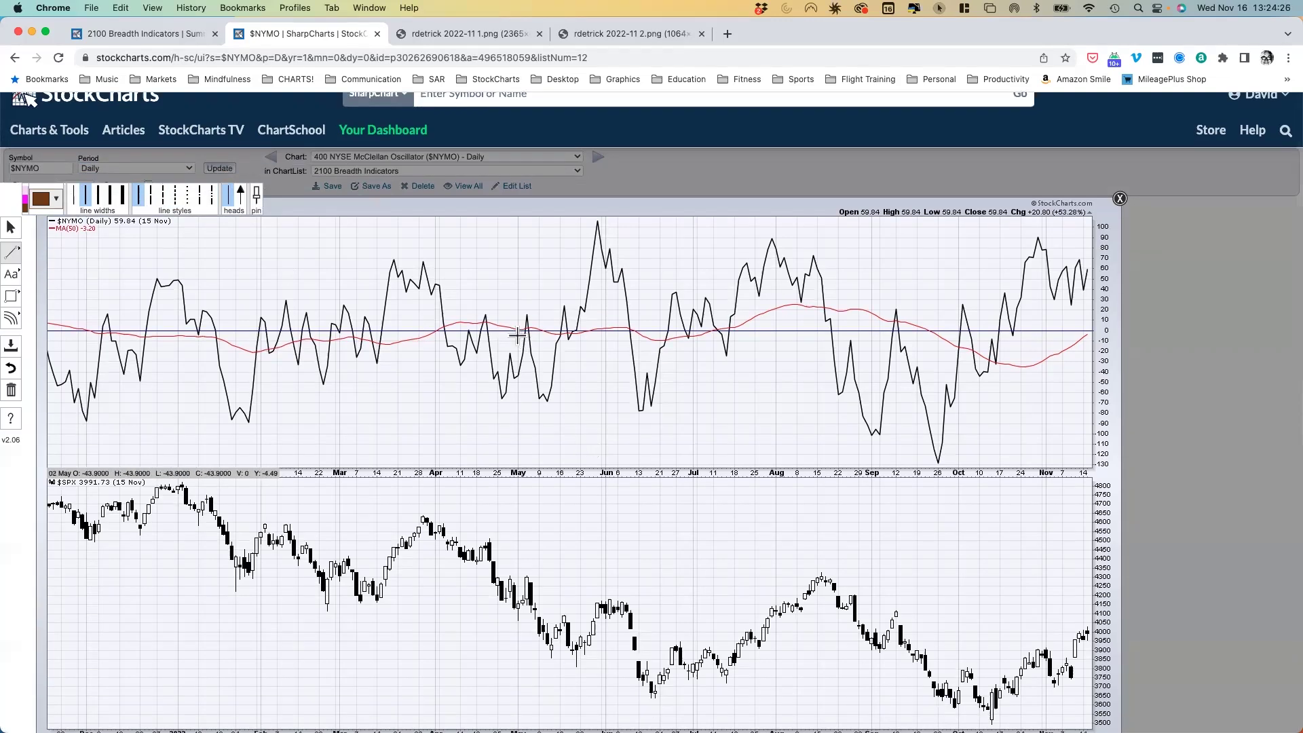
# Draw lines on rising SPX highs and falling NYMO peaks for March, August and November.
pyautogui.moveTo(391, 541); pyautogui.dragTo(434, 507)
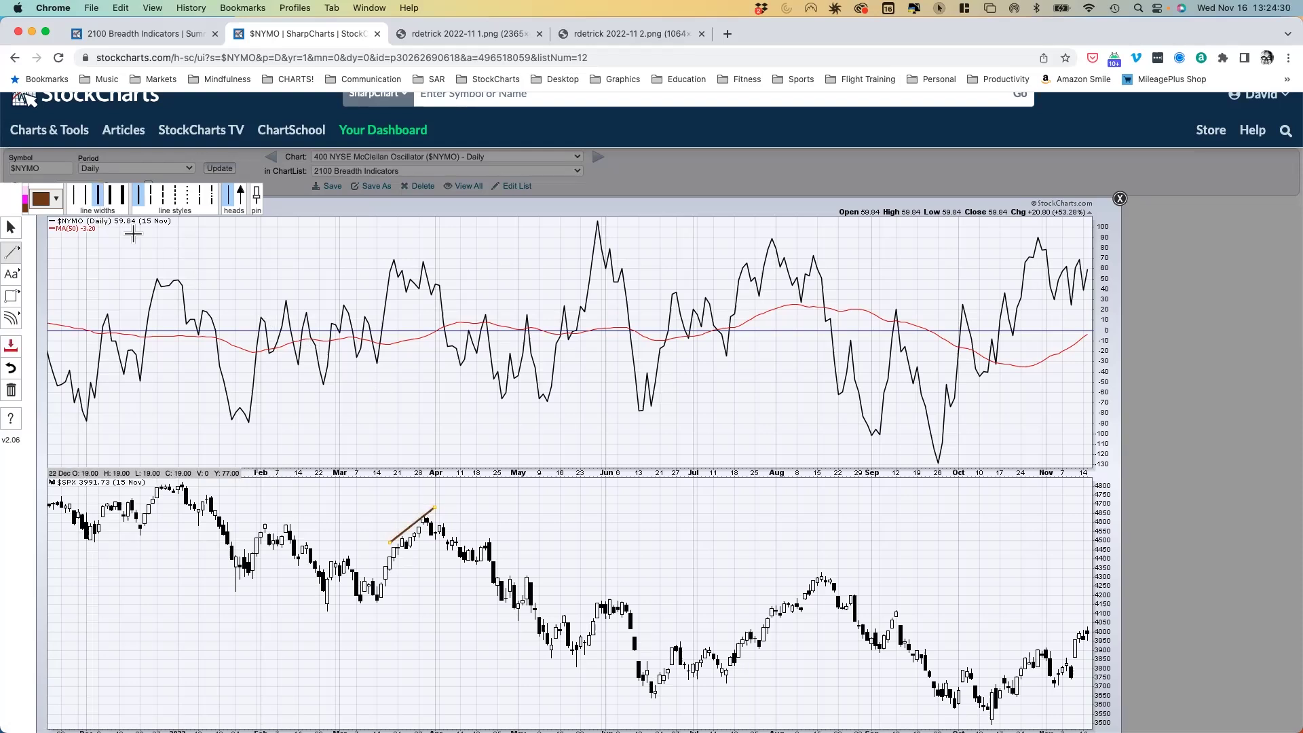
pyautogui.moveTo(386, 257); pyautogui.dragTo(430, 259)
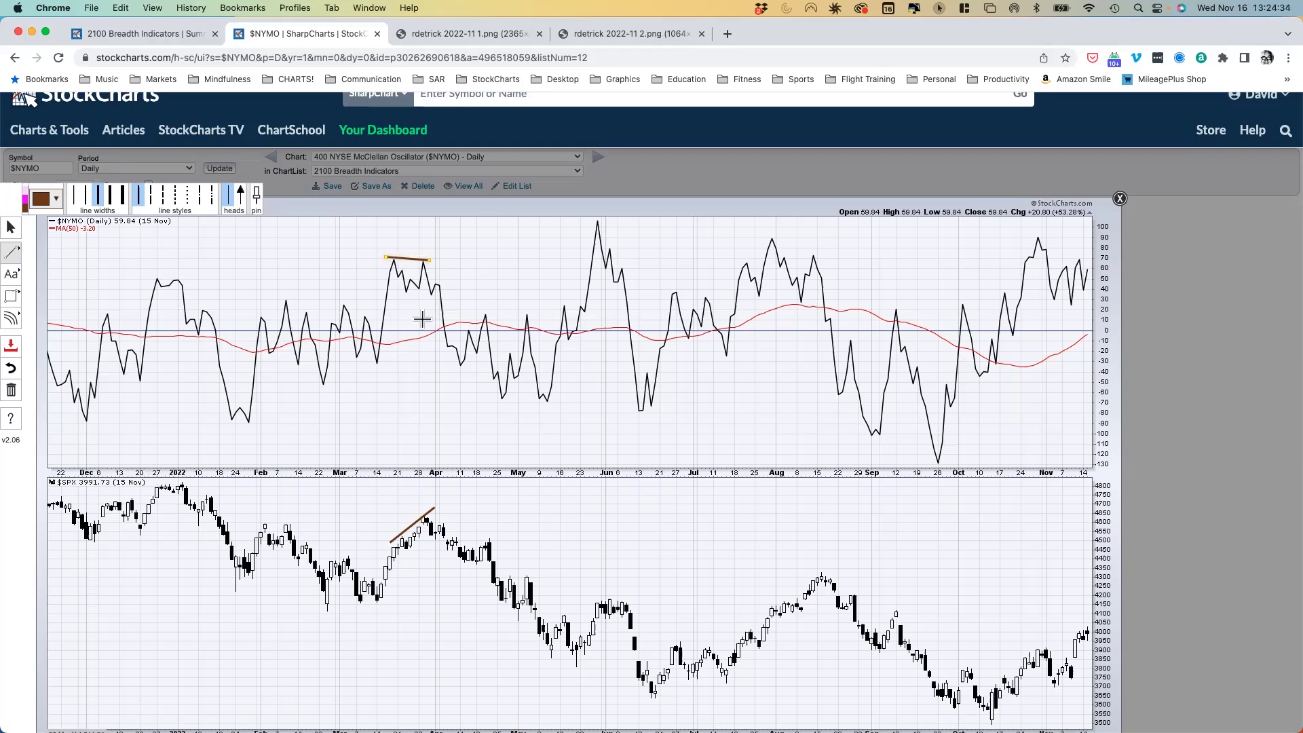
pyautogui.moveTo(738, 269)
pyautogui.mouseDown()
pyautogui.moveTo(783, 235)
pyautogui.moveTo(758, 260)
pyautogui.moveTo(854, 552)
pyautogui.mouseUp()
pyautogui.moveTo(771, 606); pyautogui.dragTo(829, 567)
pyautogui.moveTo(769, 234); pyautogui.dragTo(818, 257)
pyautogui.moveTo(1026, 653); pyautogui.dragTo(1087, 623)
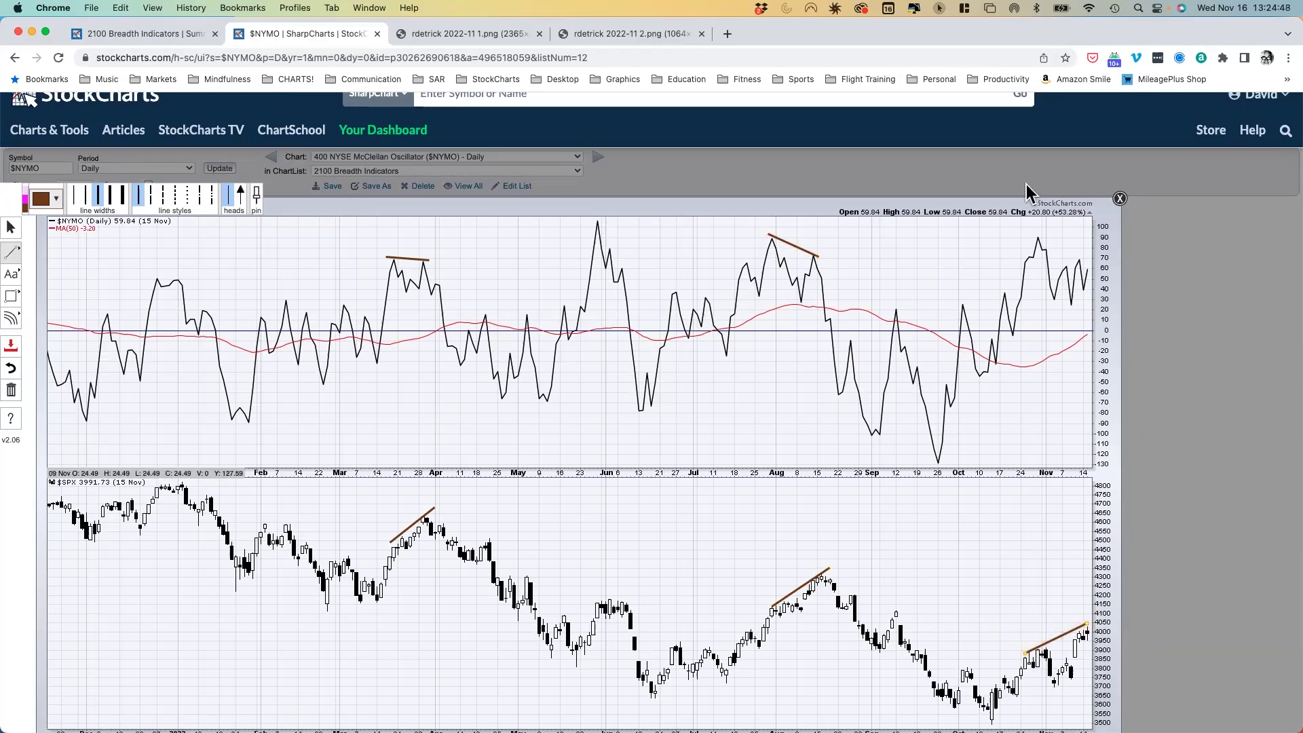
pyautogui.moveTo(1033, 232); pyautogui.dragTo(1091, 259)
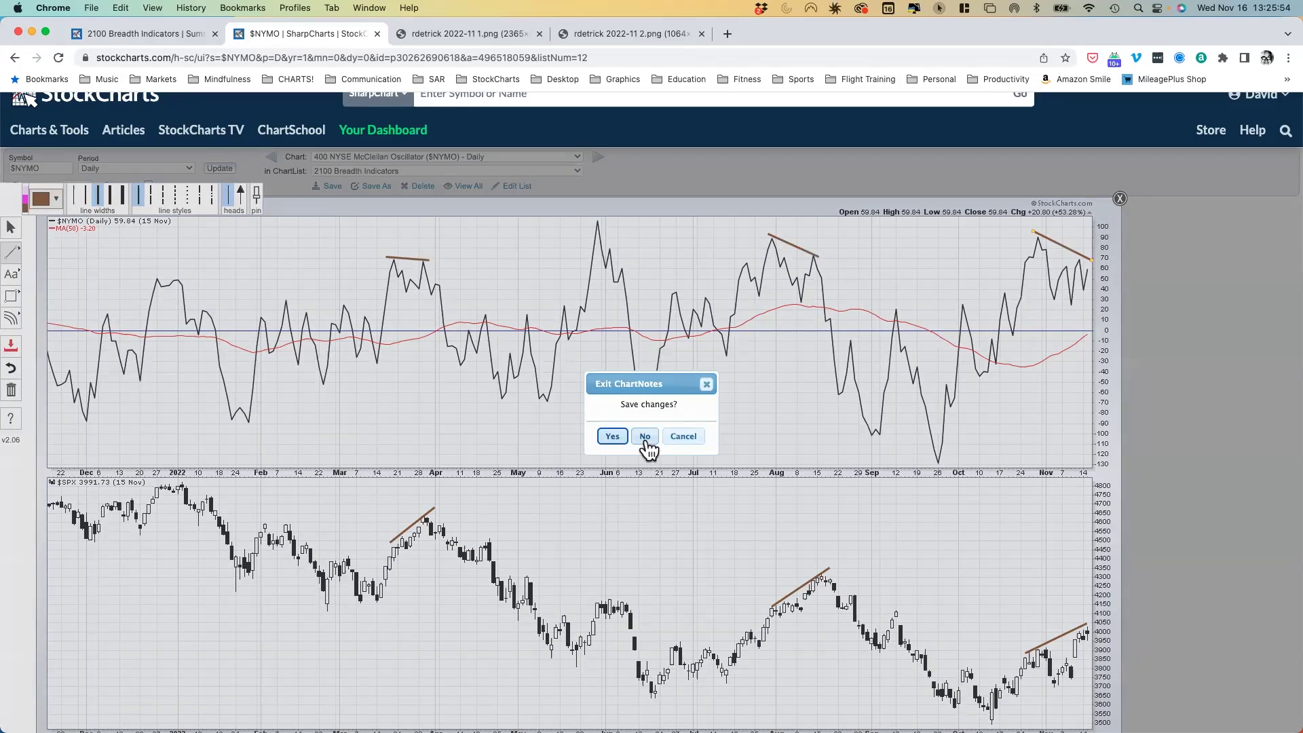
# Close the annotation tool without saving the brown divergence lines.
pyautogui.click(645, 443)
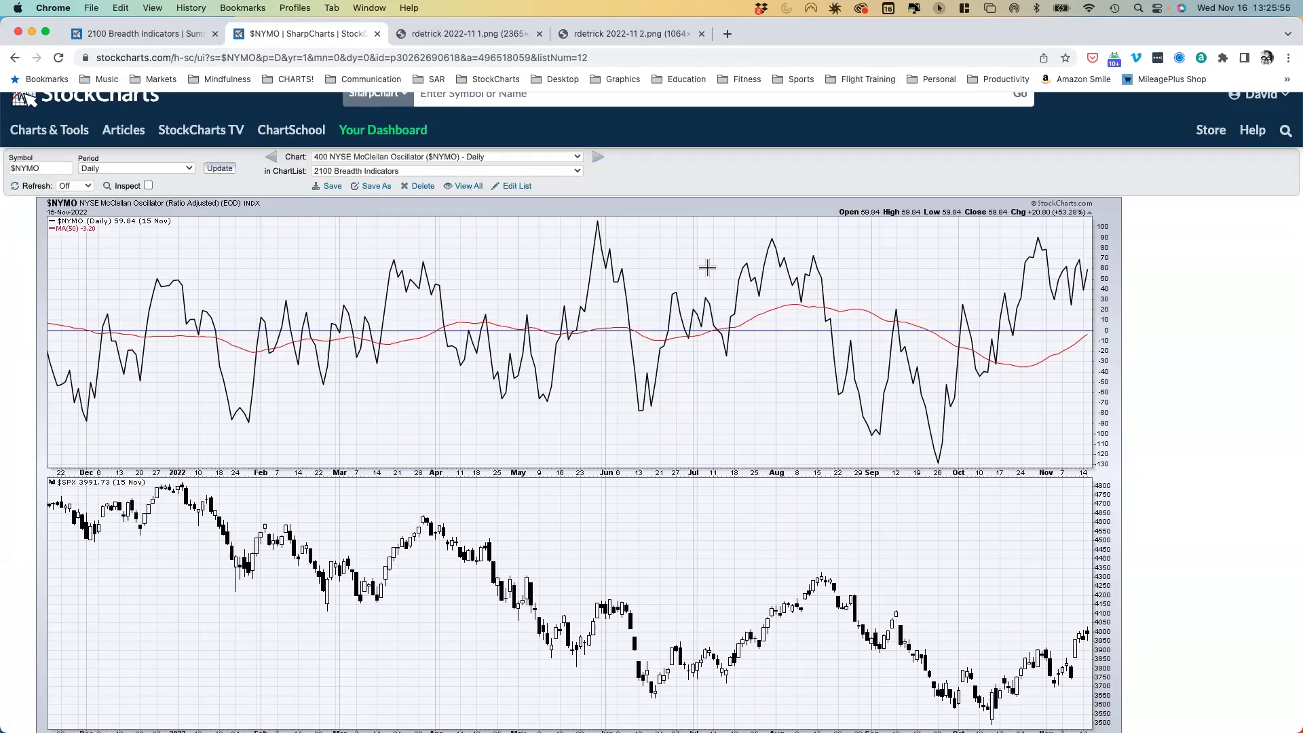
# Scroll down the '080 The Final Bar 3 in 3' ChartList summary page.
pyautogui.scroll(-2, 691, 305)
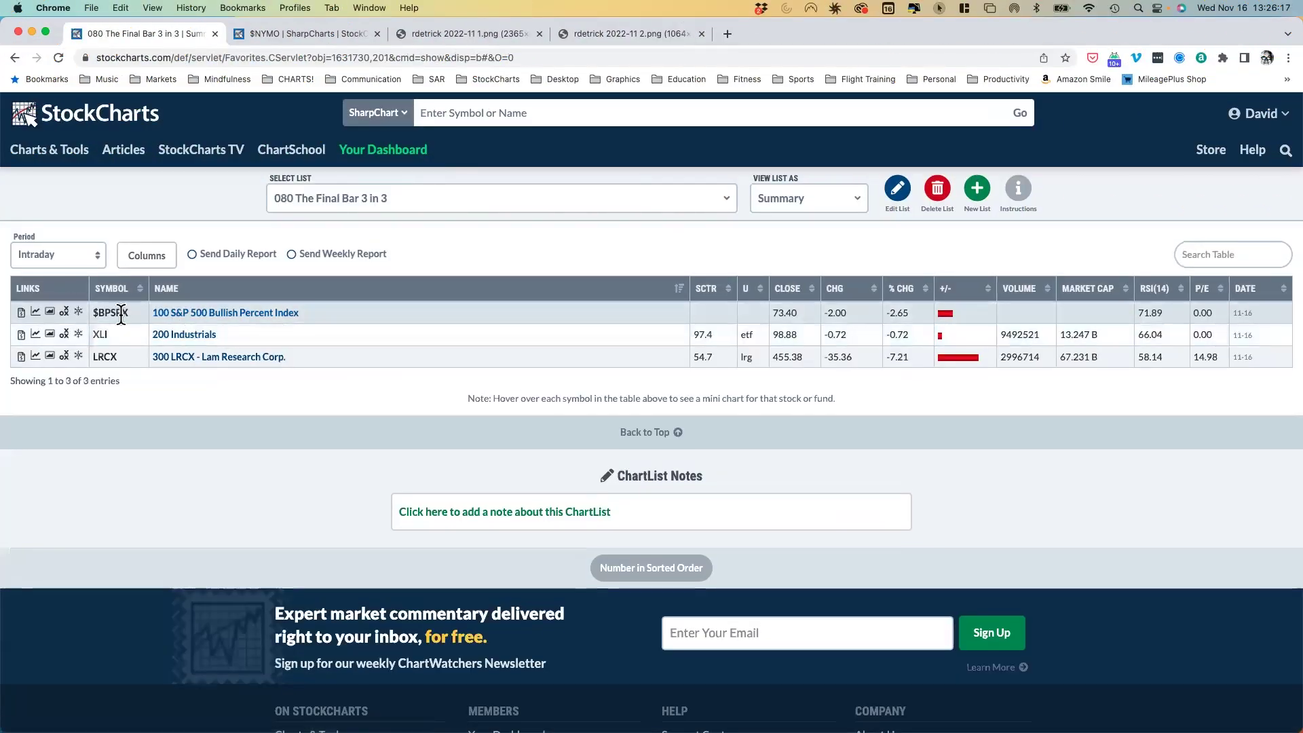
# Open the '100 S&P 500 Bullish Percent Index' chart and scroll through $BPSPX.
pyautogui.click(221, 313)
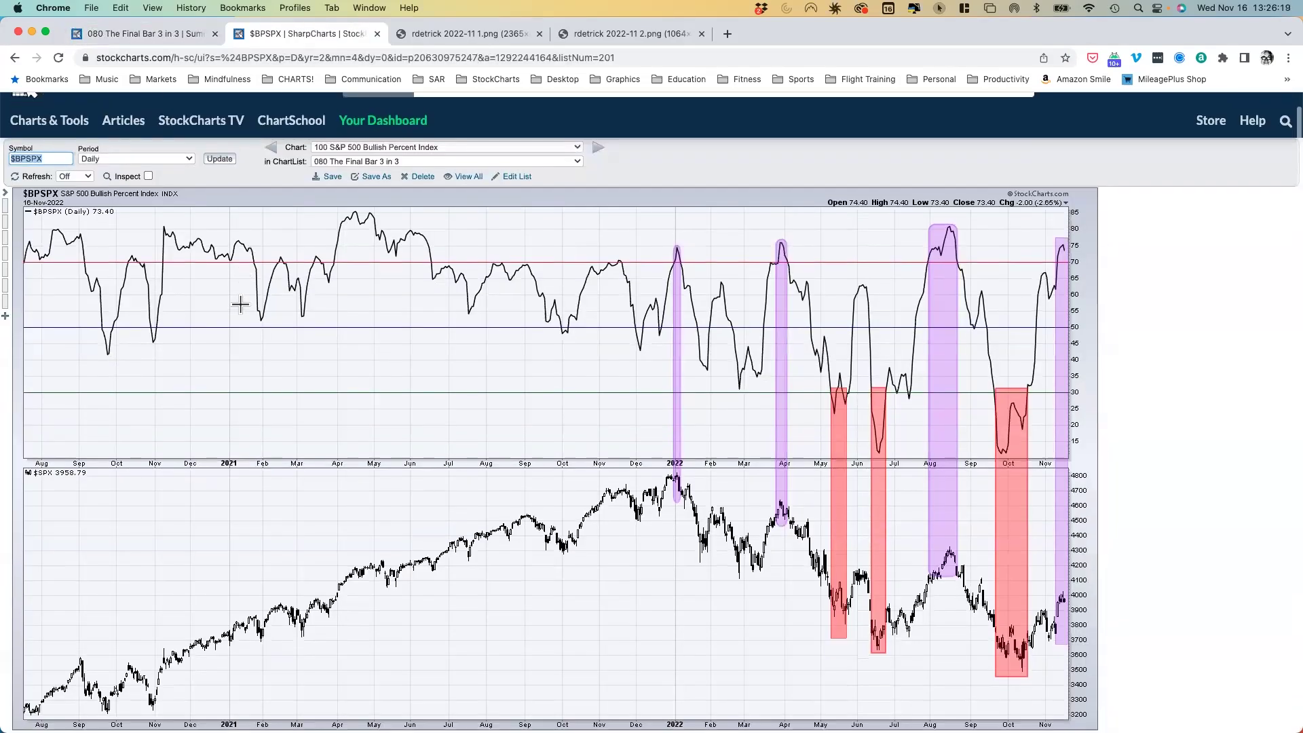
pyautogui.scroll(-3, 241, 305)
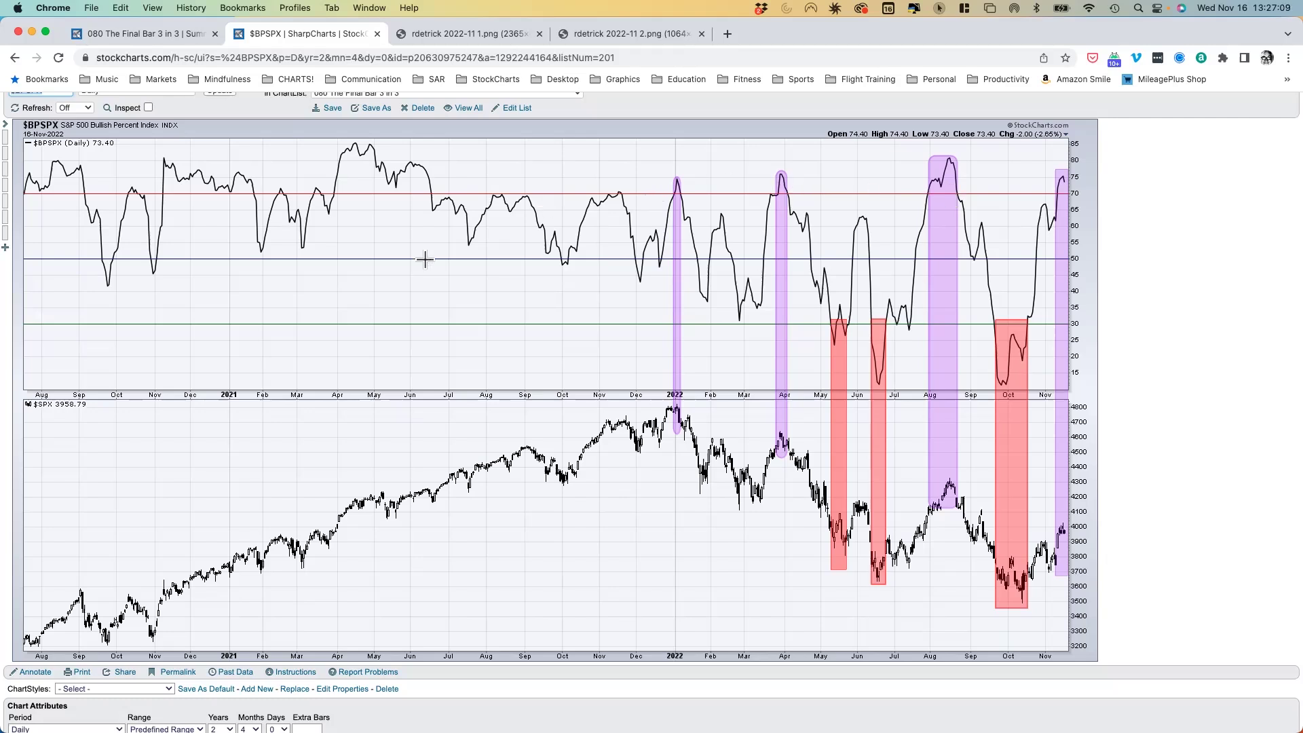
pyautogui.scroll(1, 395, 273)
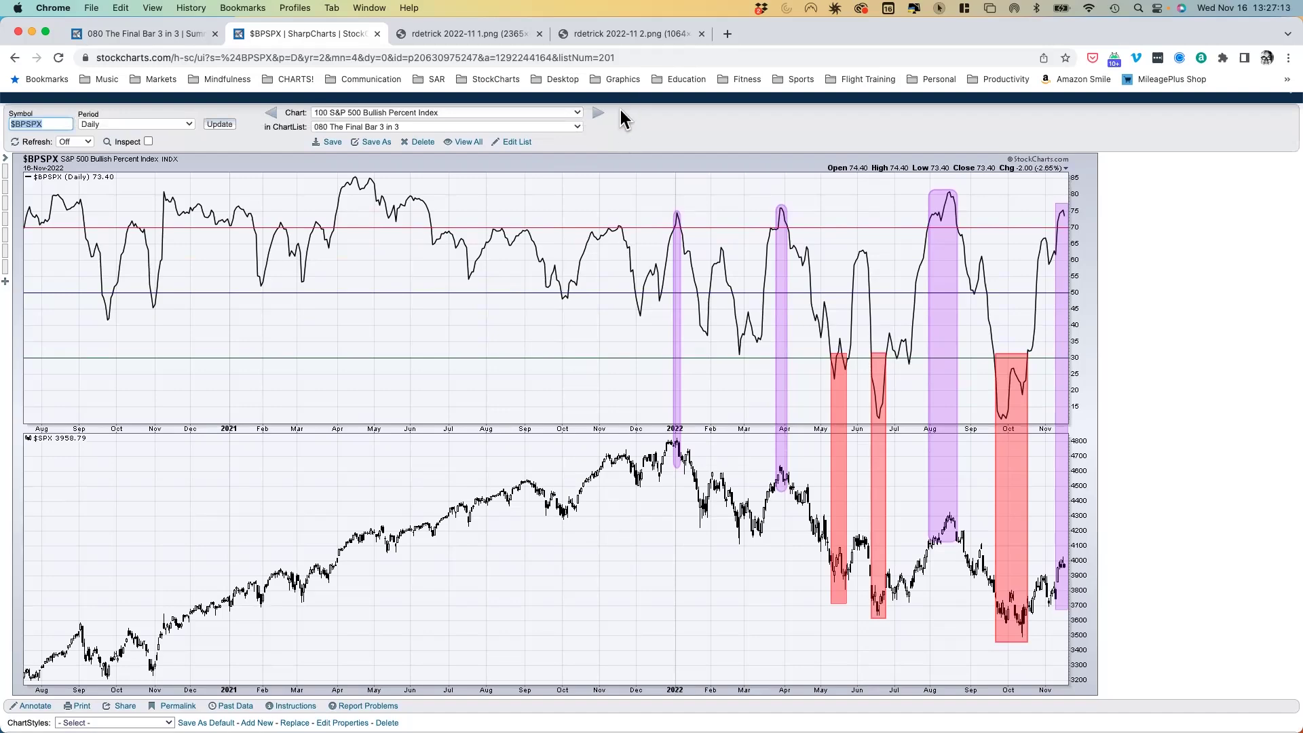
# Advance the ChartList to the 200 Industrials (XLI) daily chart.
pyautogui.click(598, 112)
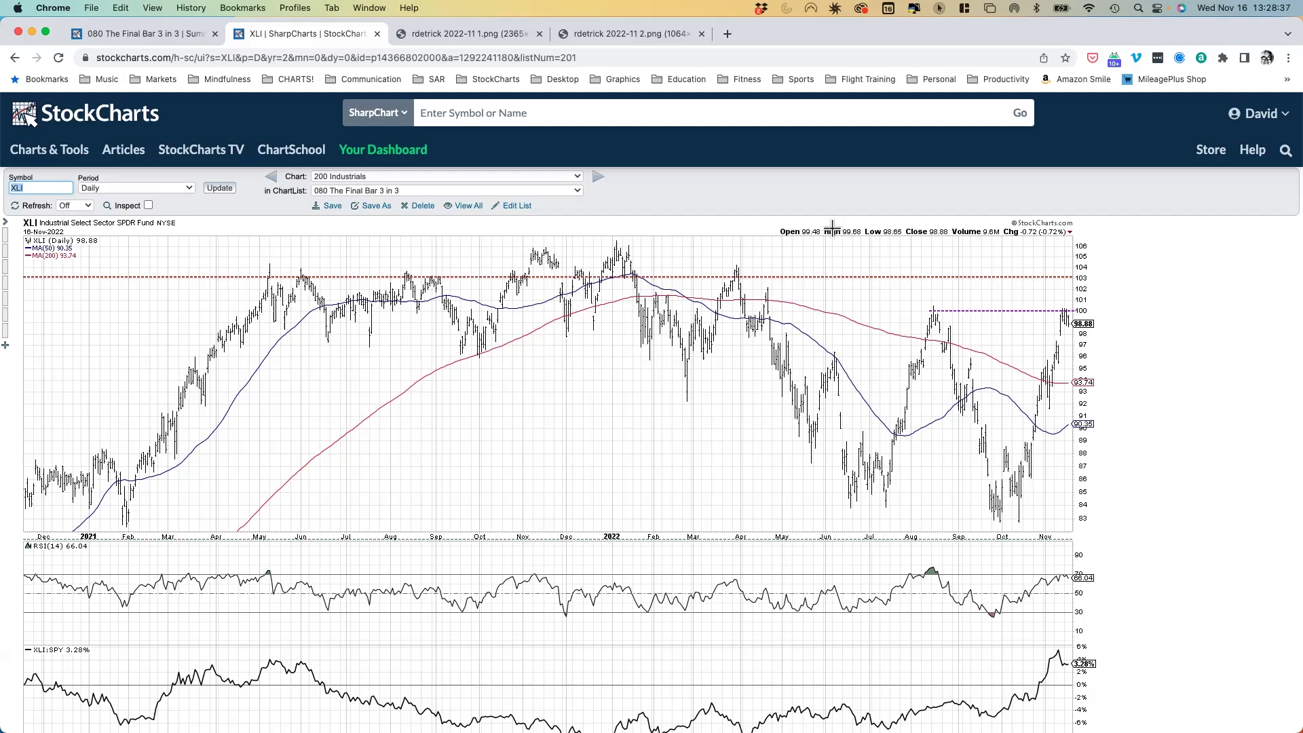
# Advance to the final ChartList entry, the 300 LRCX Lam Research daily chart.
pyautogui.click(598, 178)
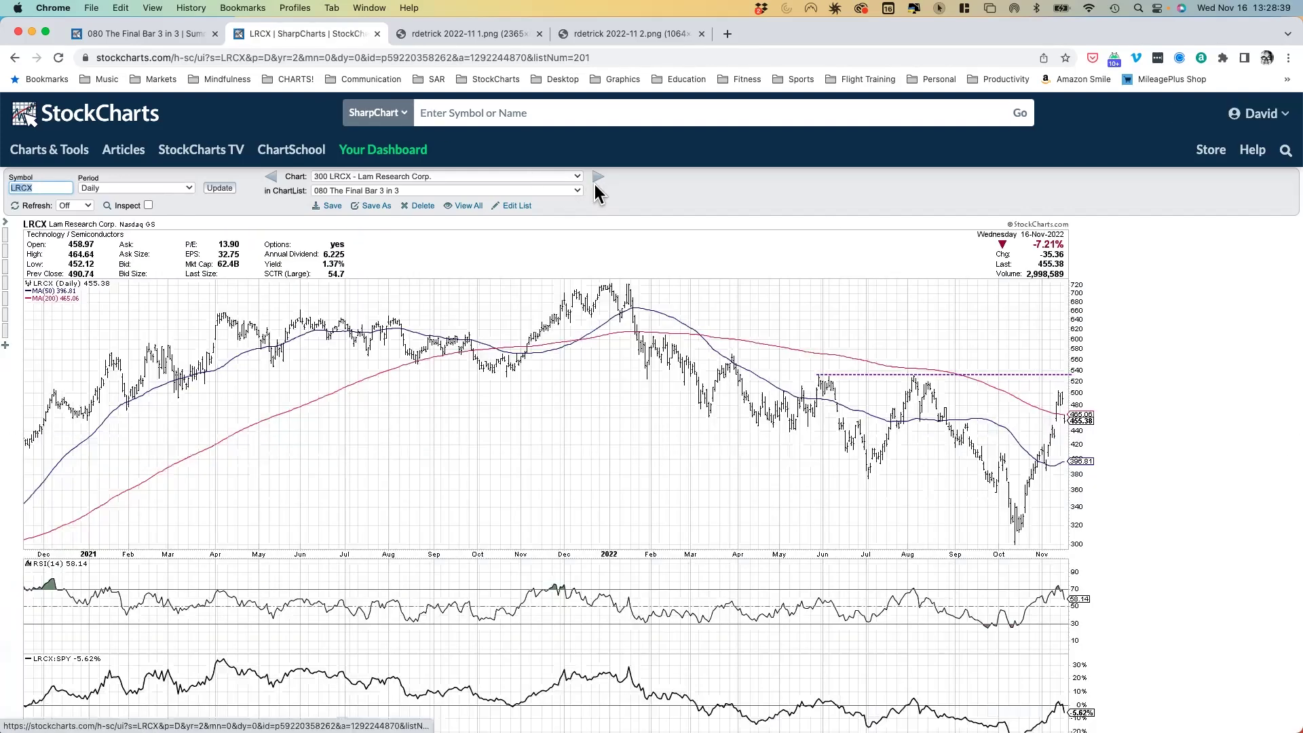